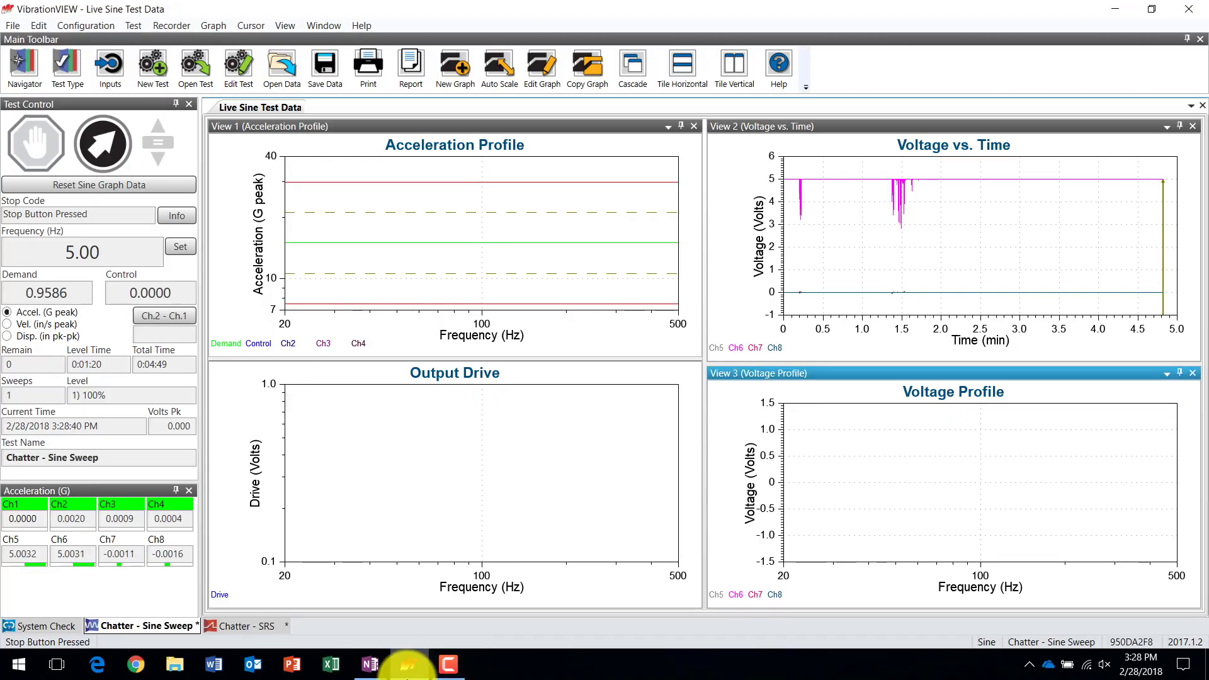
# Edit the Chatter - Sine Sweep test and add a Chatter Table level after the sweep in its schedule.
pyautogui.click(121, 630)
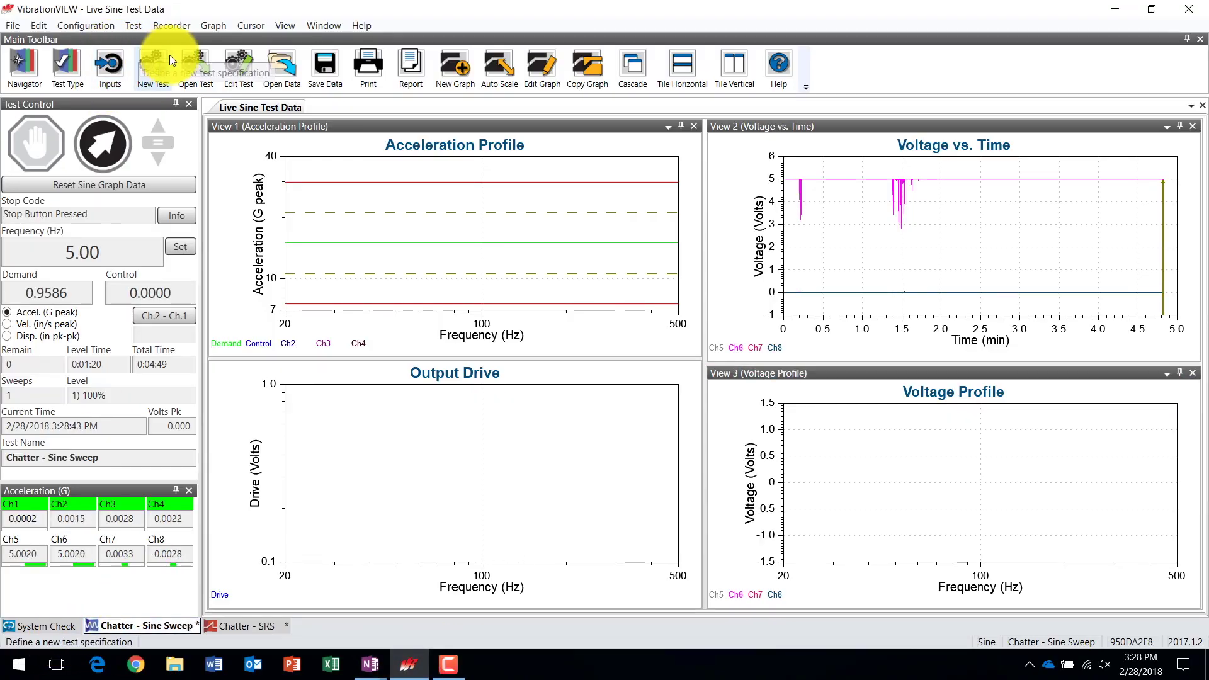
pyautogui.click(230, 64)
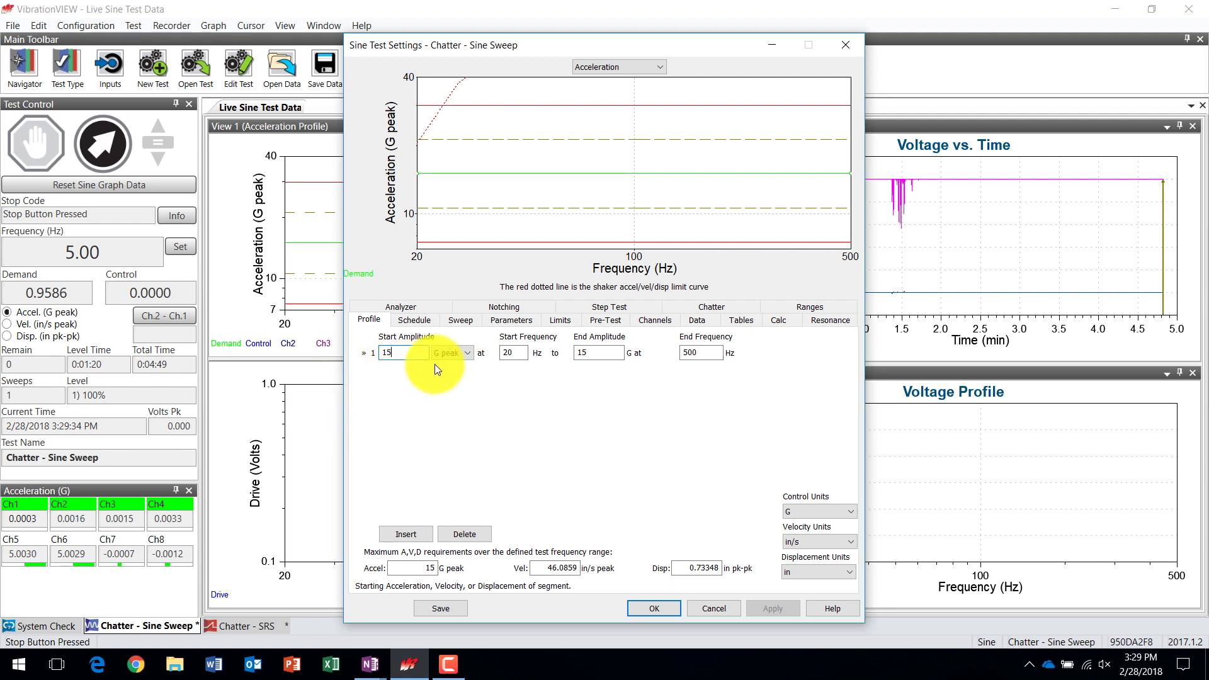
pyautogui.click(415, 352)
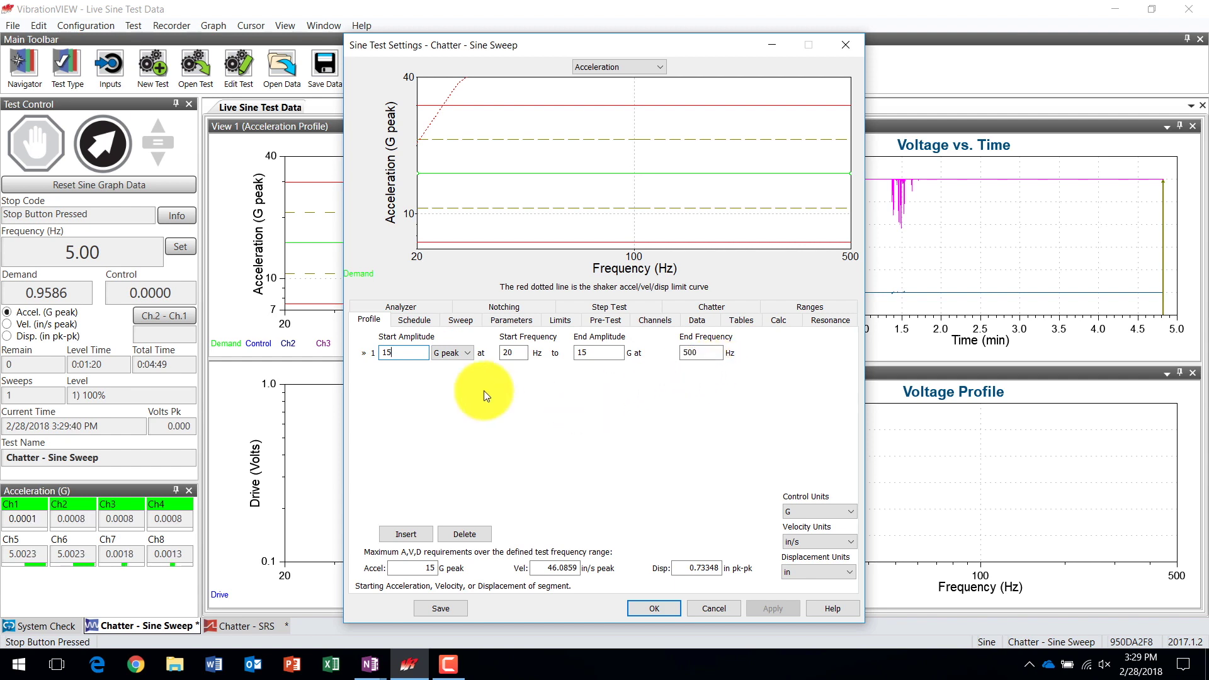
pyautogui.click(419, 324)
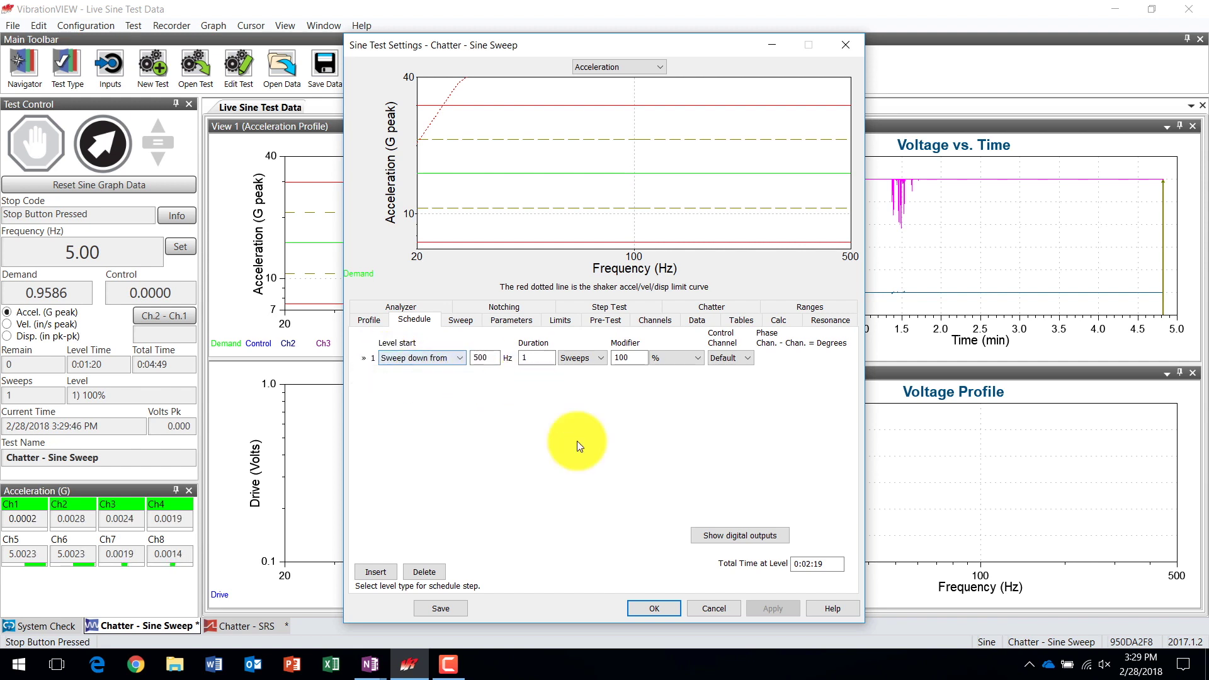
pyautogui.click(367, 576)
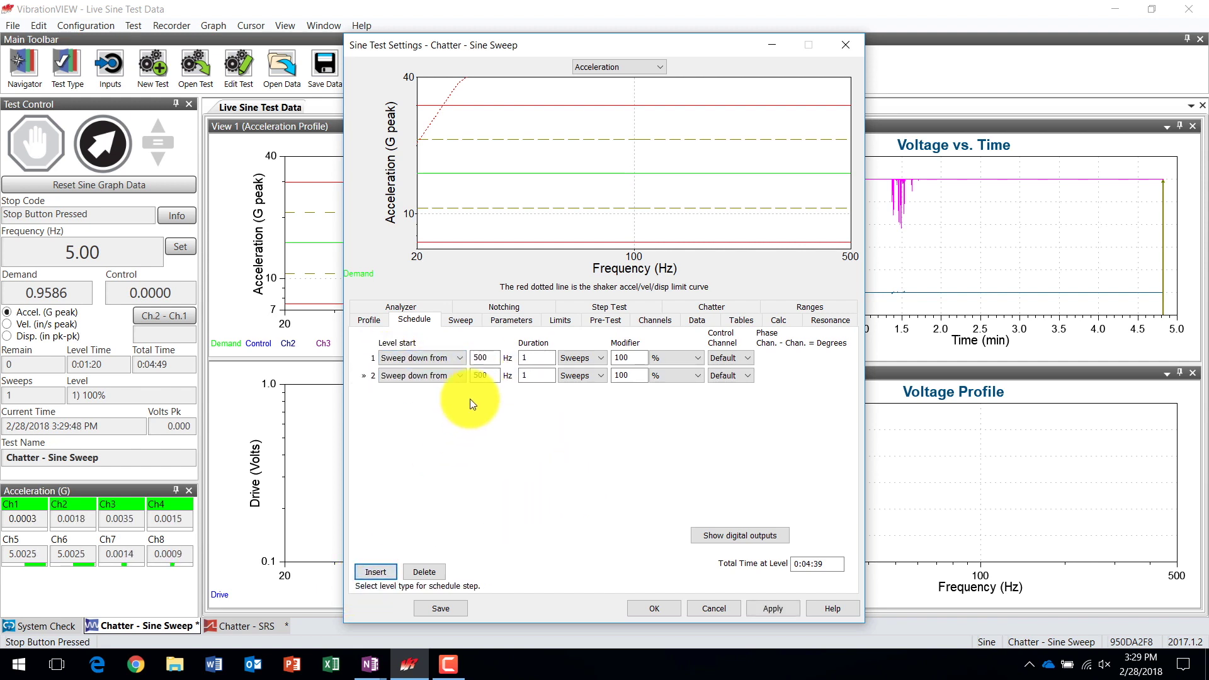
pyautogui.click(442, 376)
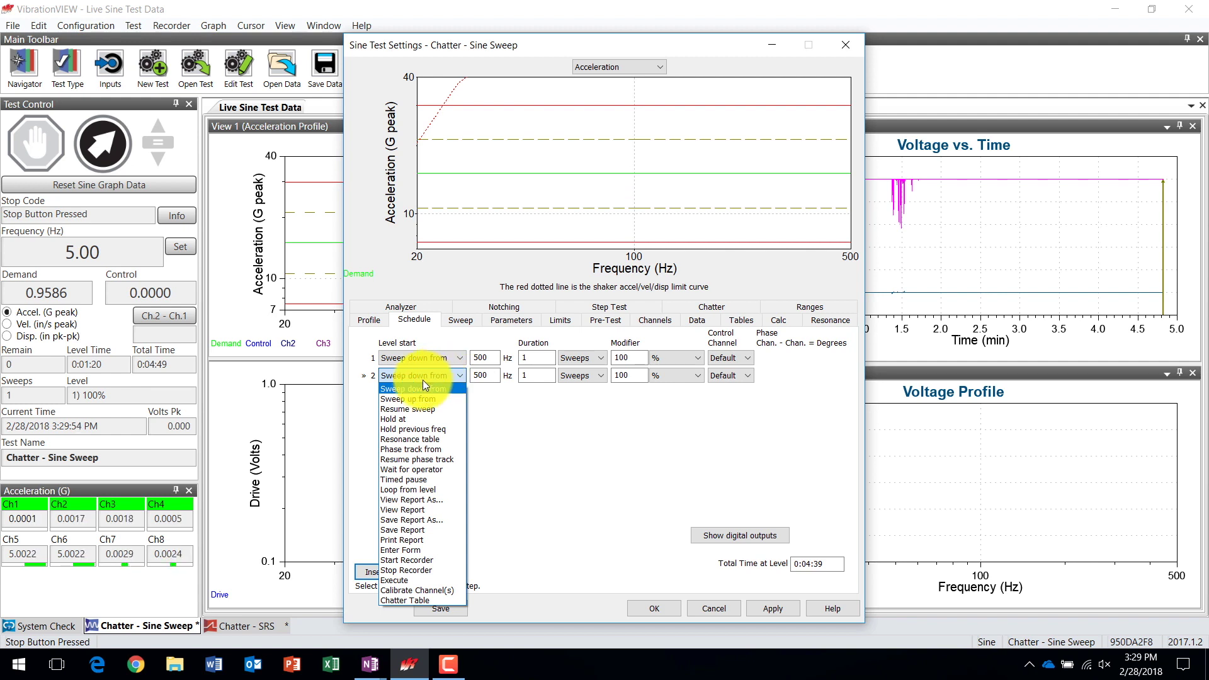
pyautogui.click(404, 600)
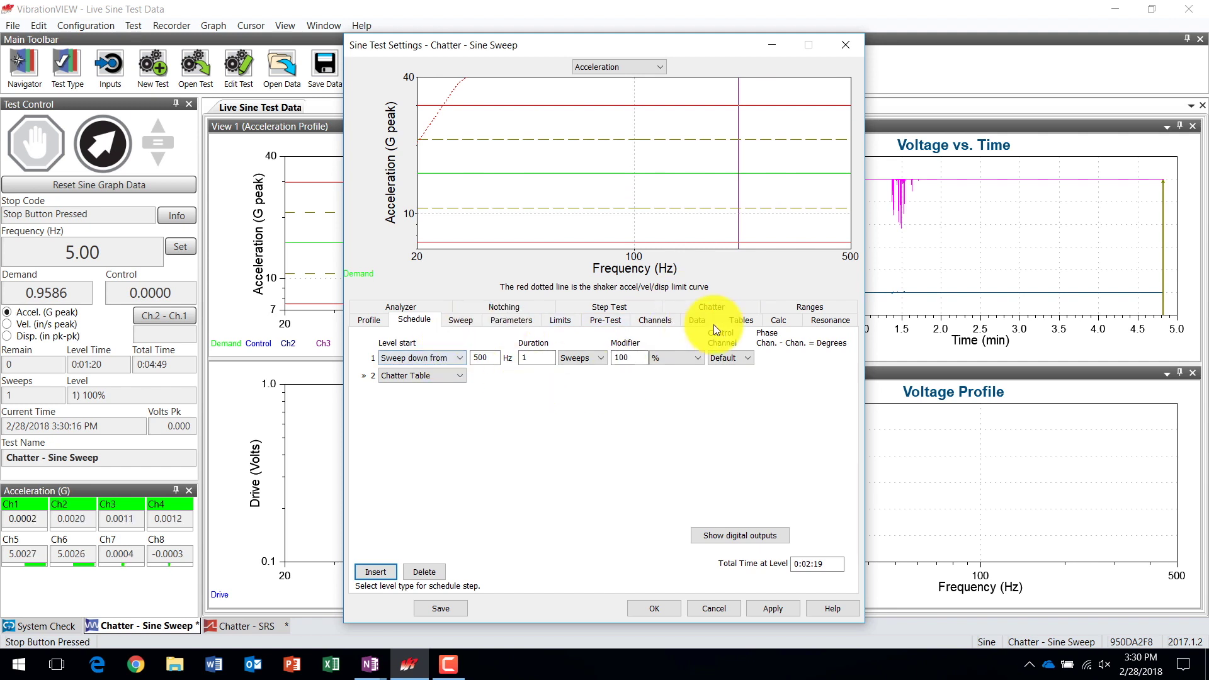
# Enable chatter monitoring in the sine test and select channels Ch5, Ch6, Ch7 and Ch8 for analysis.
pyautogui.click(738, 309)
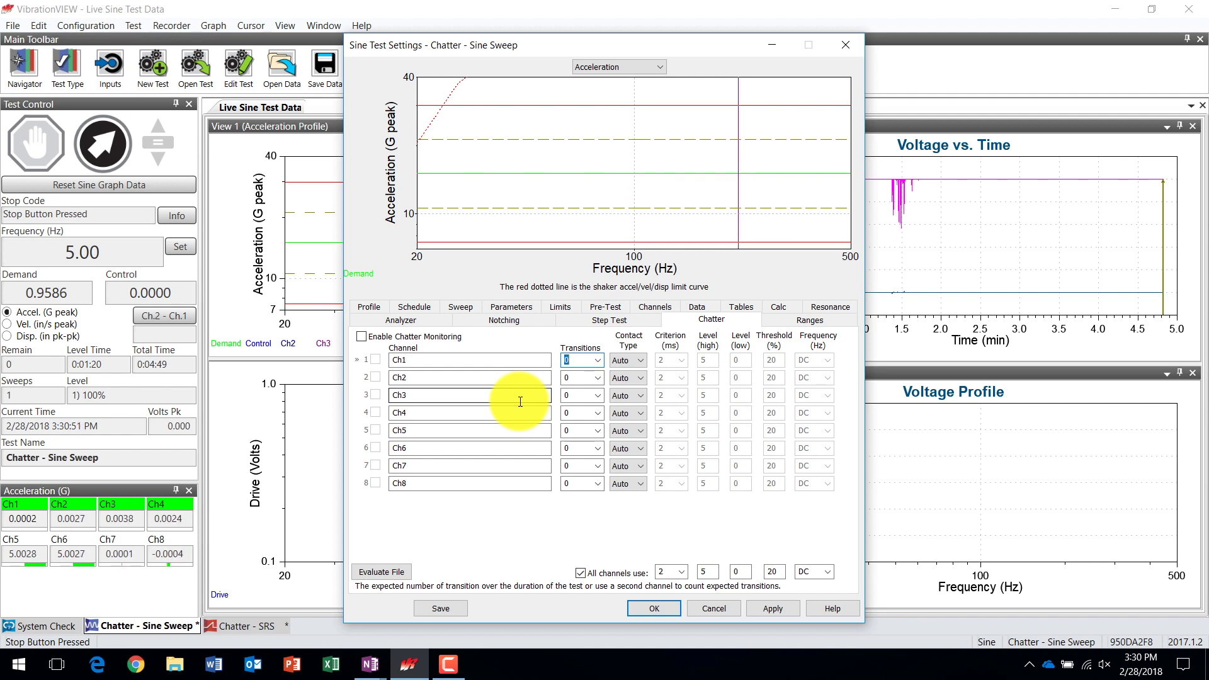
pyautogui.click(361, 337)
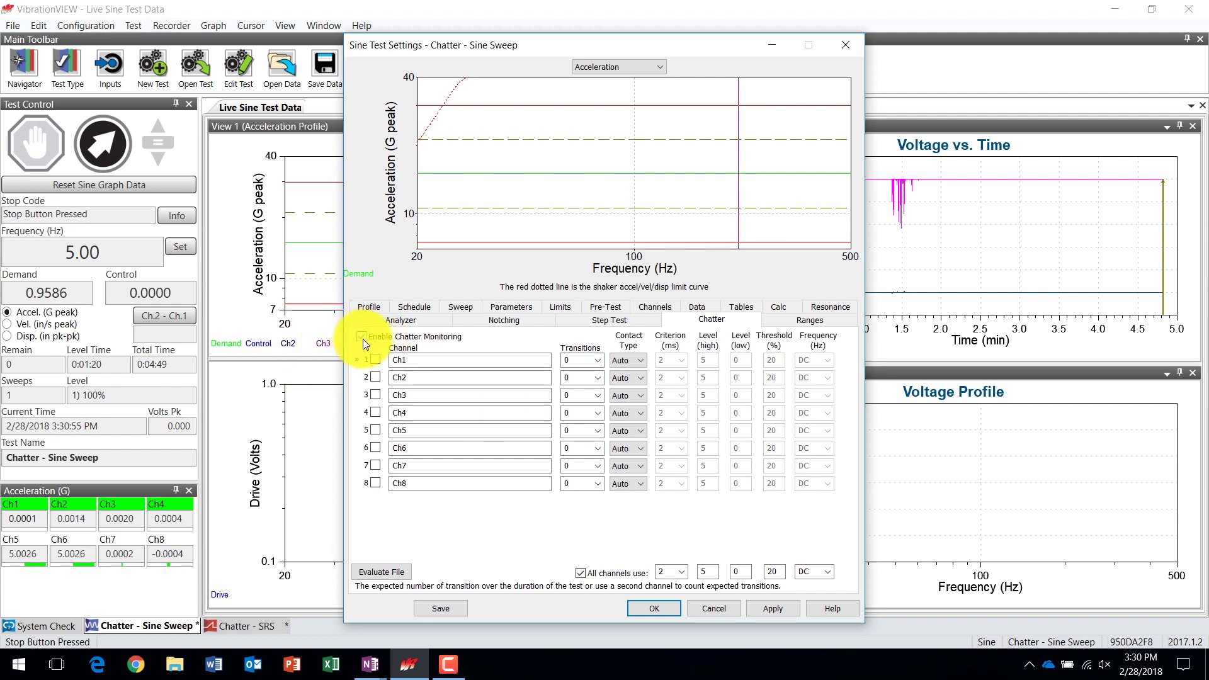
pyautogui.click(376, 431)
pyautogui.click(377, 447)
pyautogui.click(377, 465)
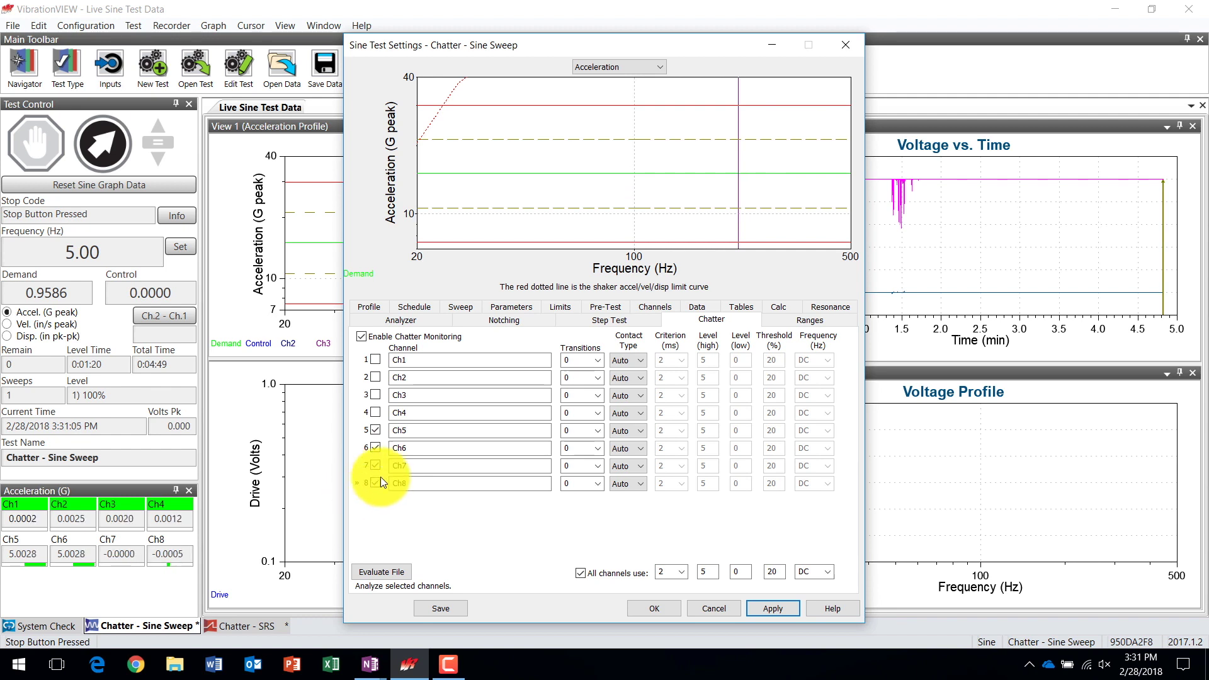
# Set the expected transitions to Ch7 for Ch5, Ch8 for Ch6, Ch5 for Ch7 and Ch6 for Ch8.
pyautogui.click(601, 430)
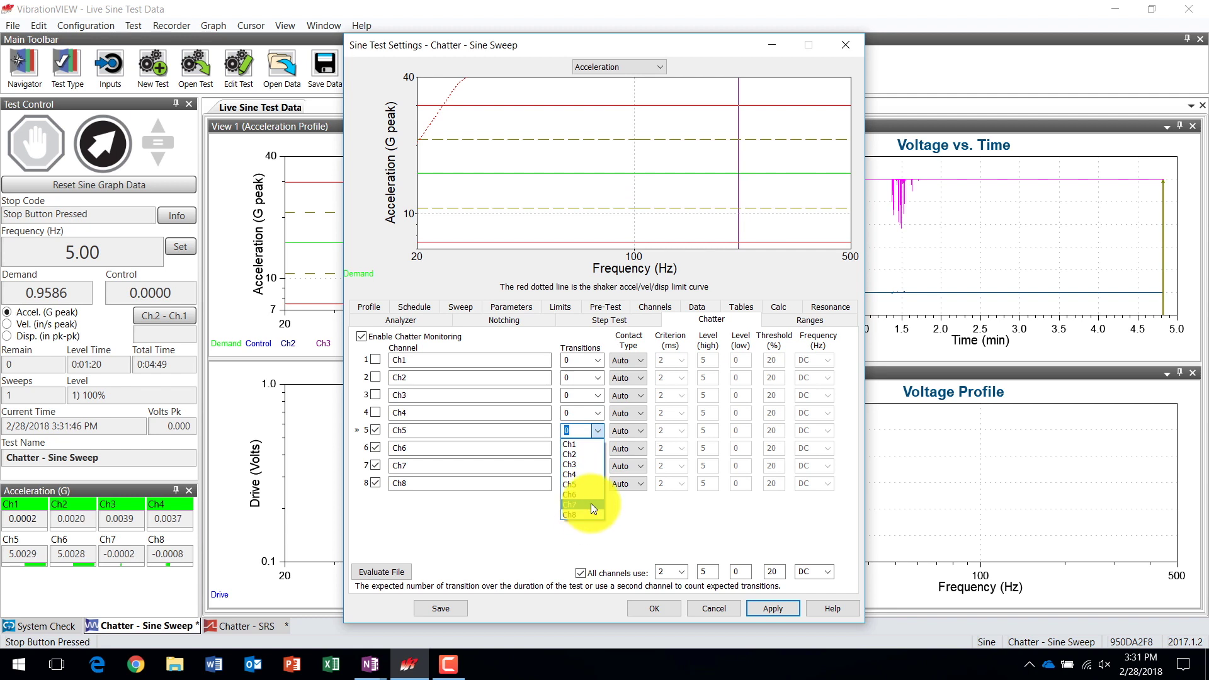
pyautogui.click(591, 504)
pyautogui.click(602, 449)
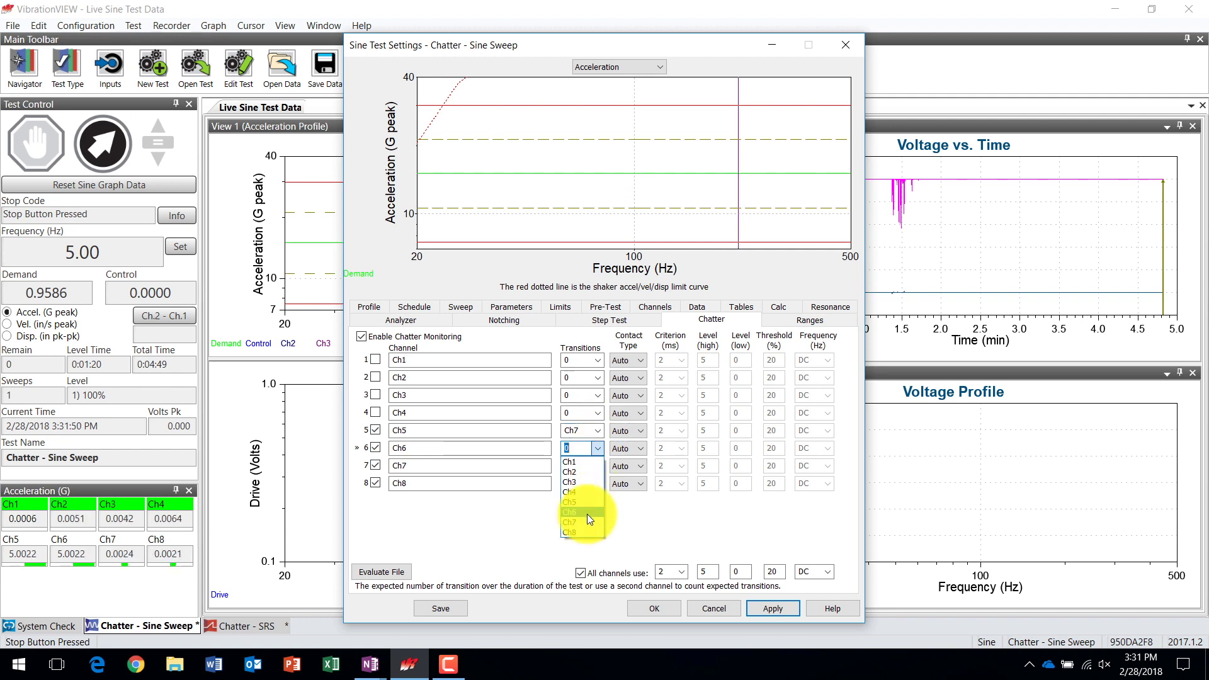
pyautogui.click(584, 530)
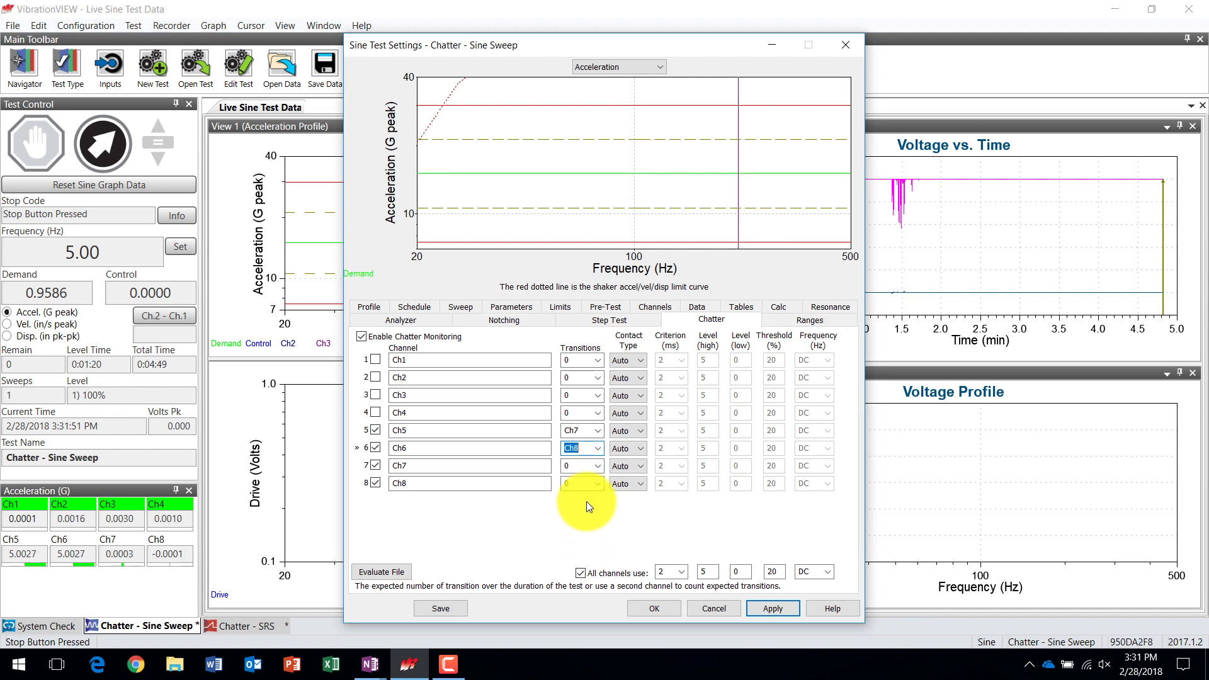
pyautogui.click(598, 466)
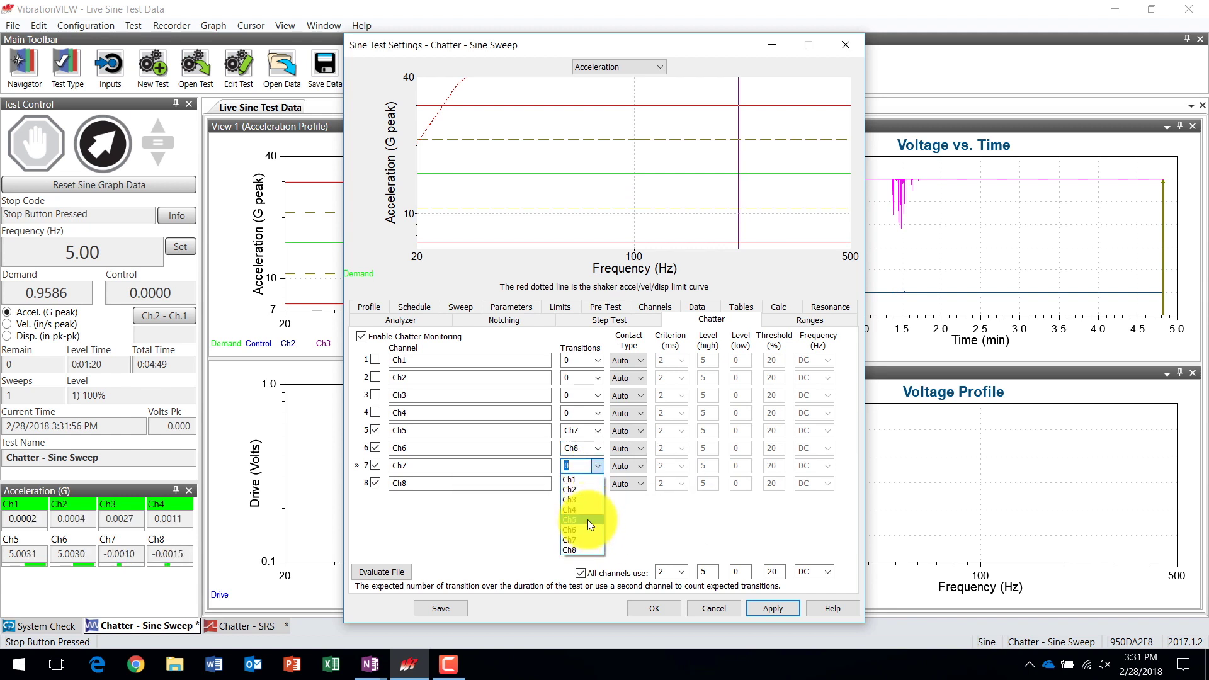
pyautogui.click(588, 520)
pyautogui.click(602, 484)
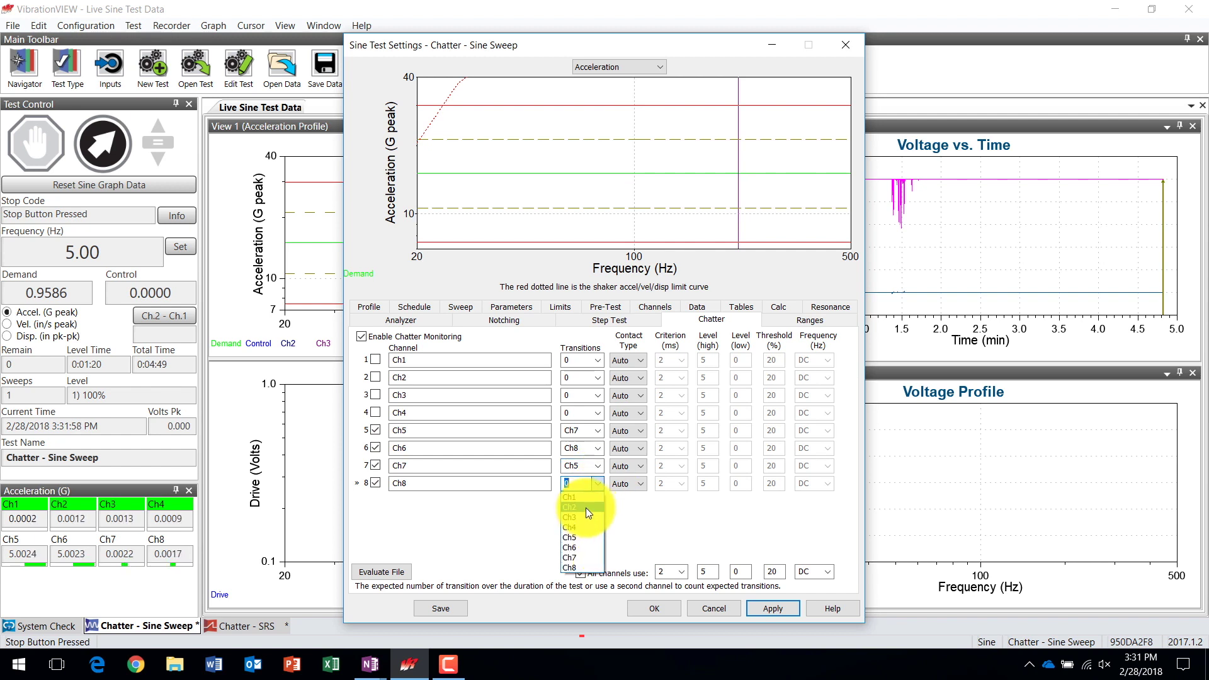
pyautogui.click(583, 544)
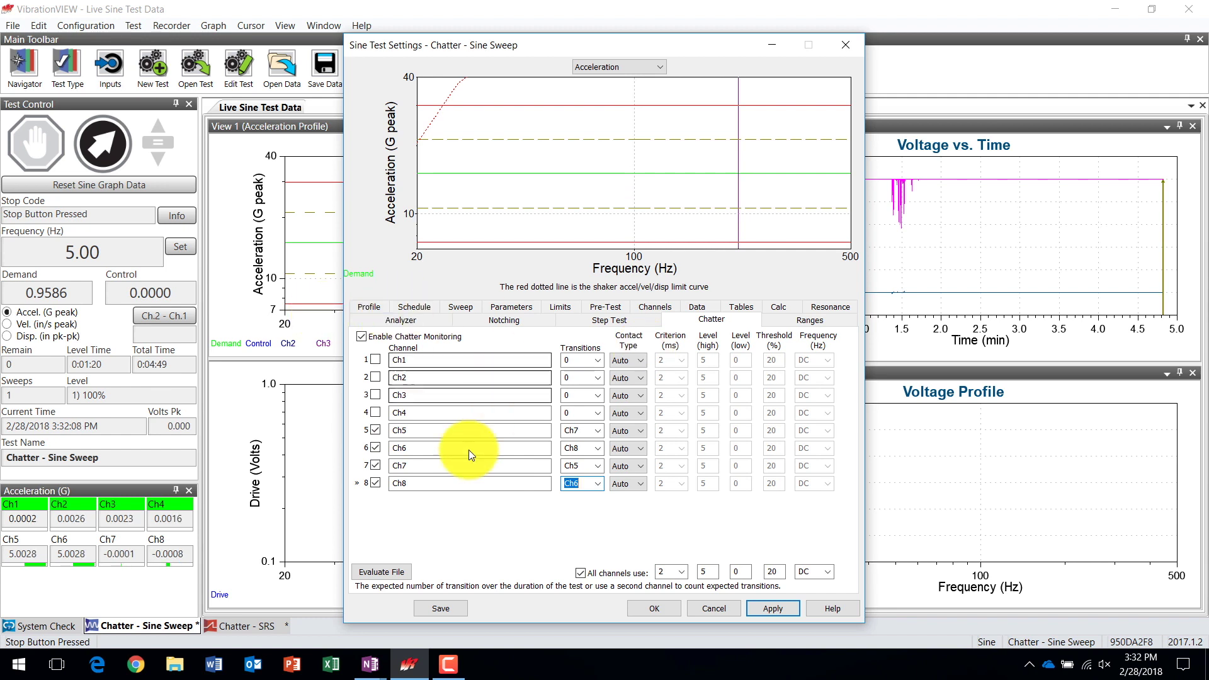
# Review the contact type choices for Ch5, the supply frequency choices for all channels and the chatter duration ranges.
pyautogui.click(630, 434)
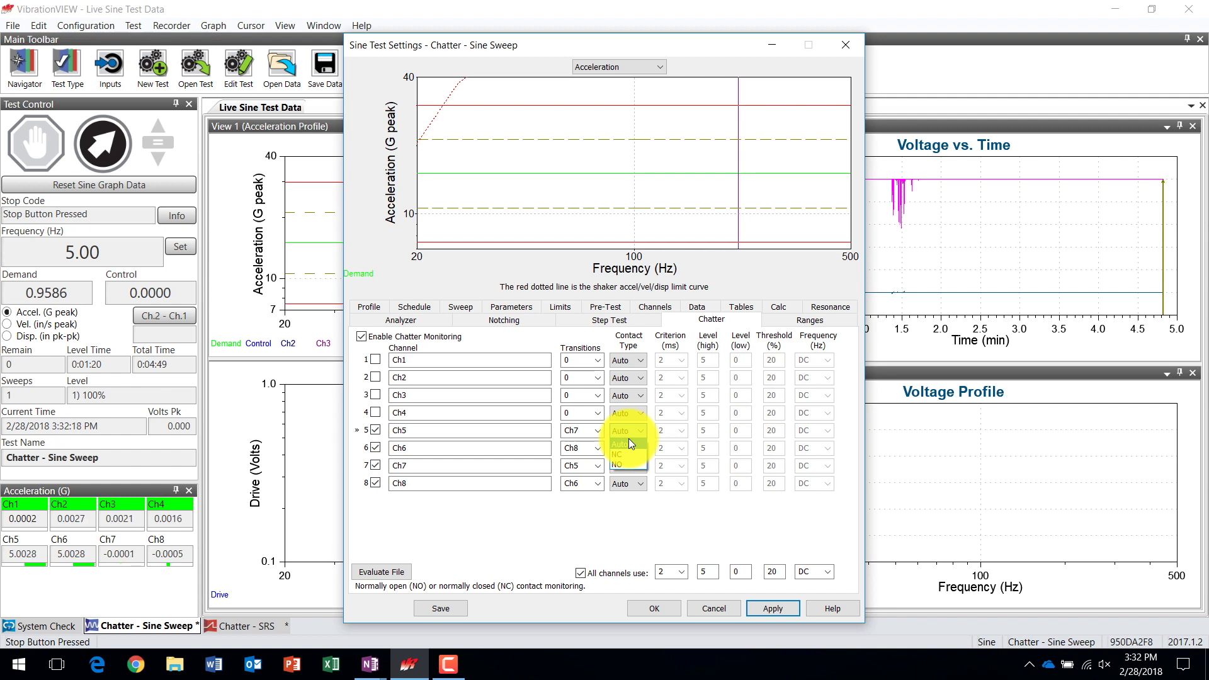
pyautogui.click(630, 434)
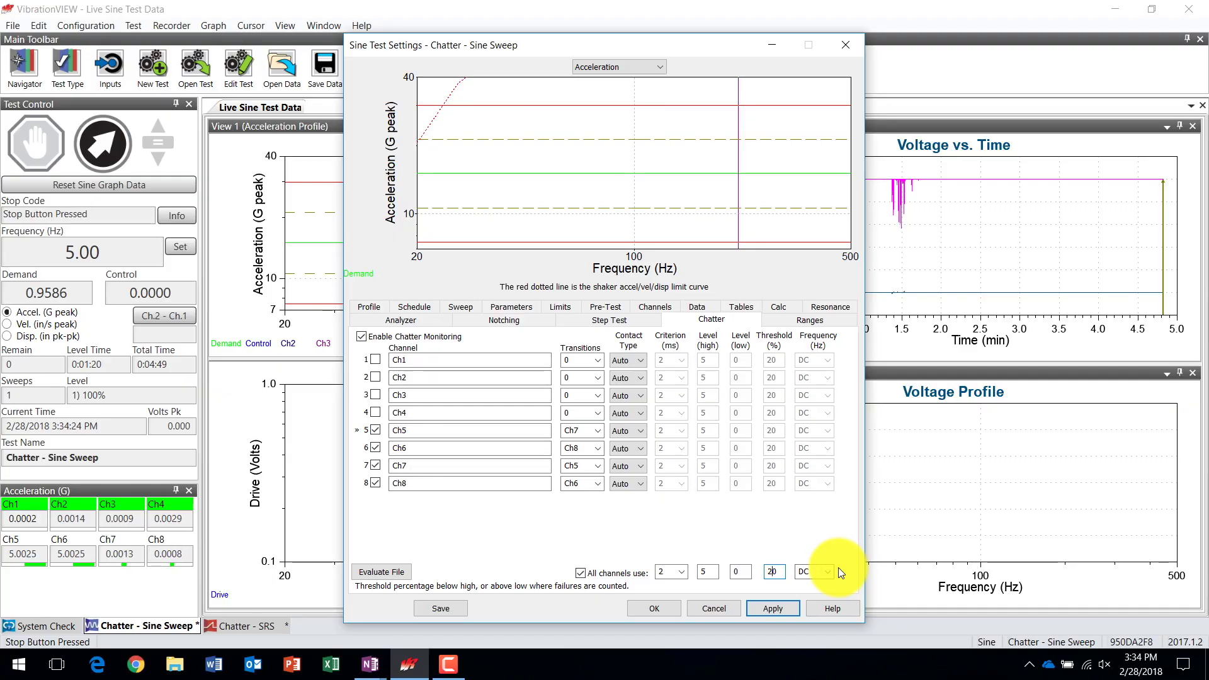
pyautogui.click(828, 570)
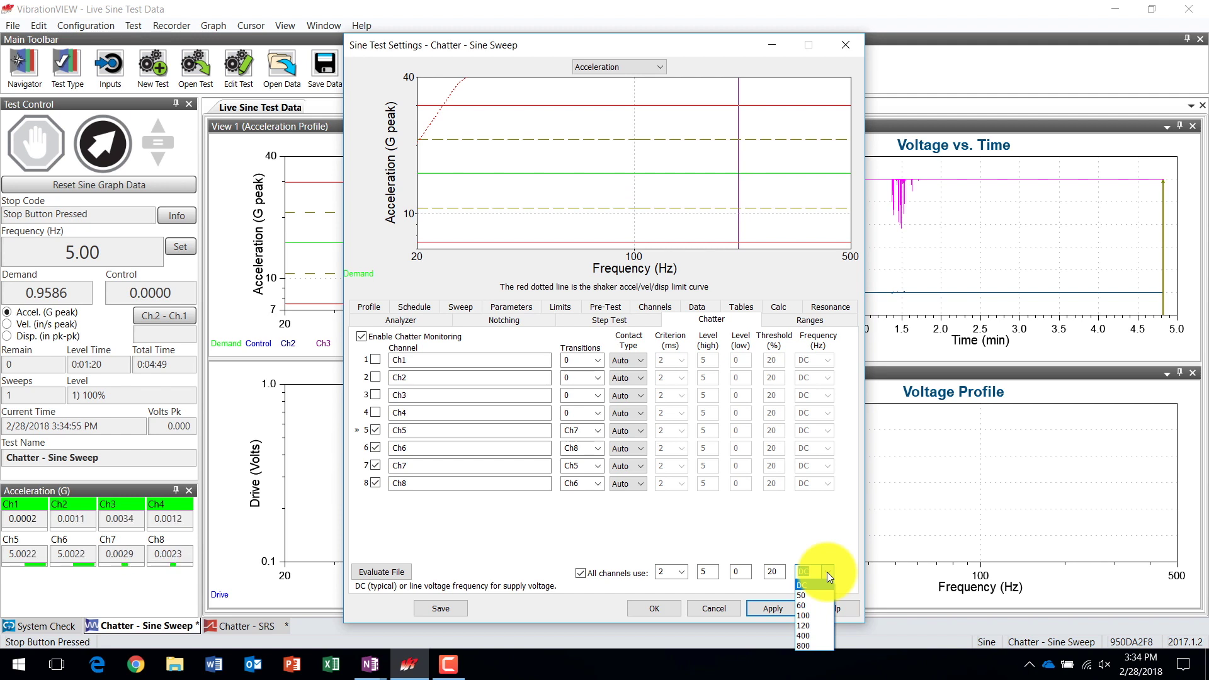
pyautogui.click(826, 571)
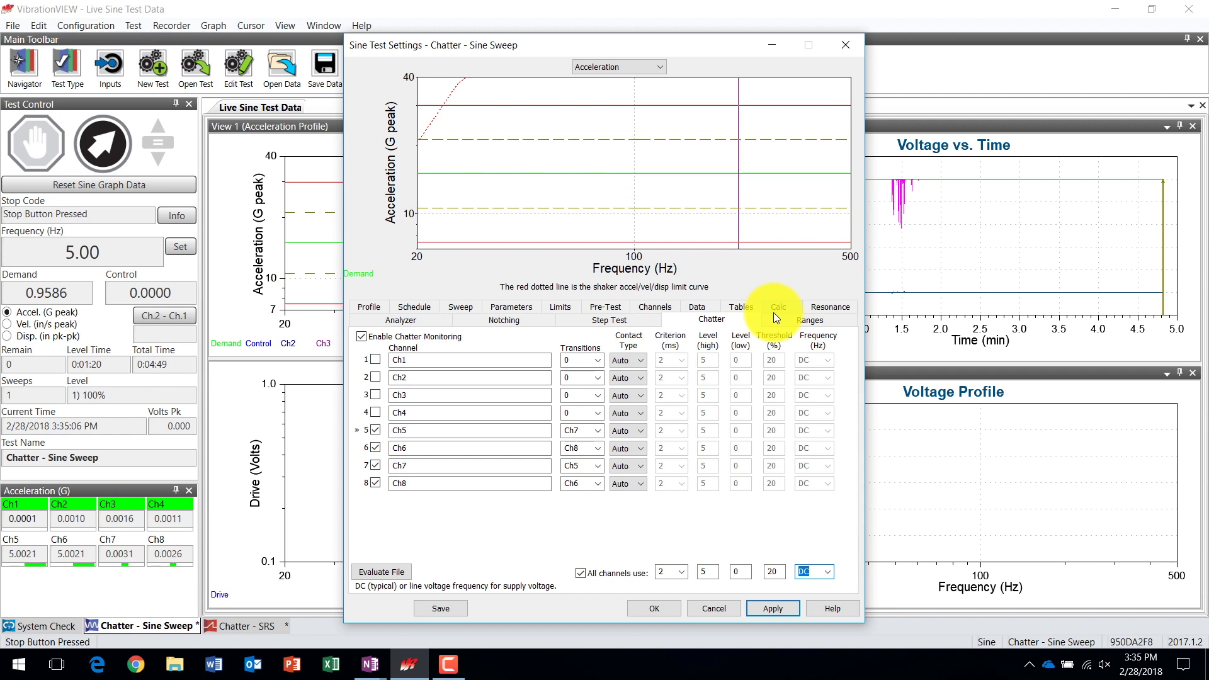
pyautogui.click(827, 321)
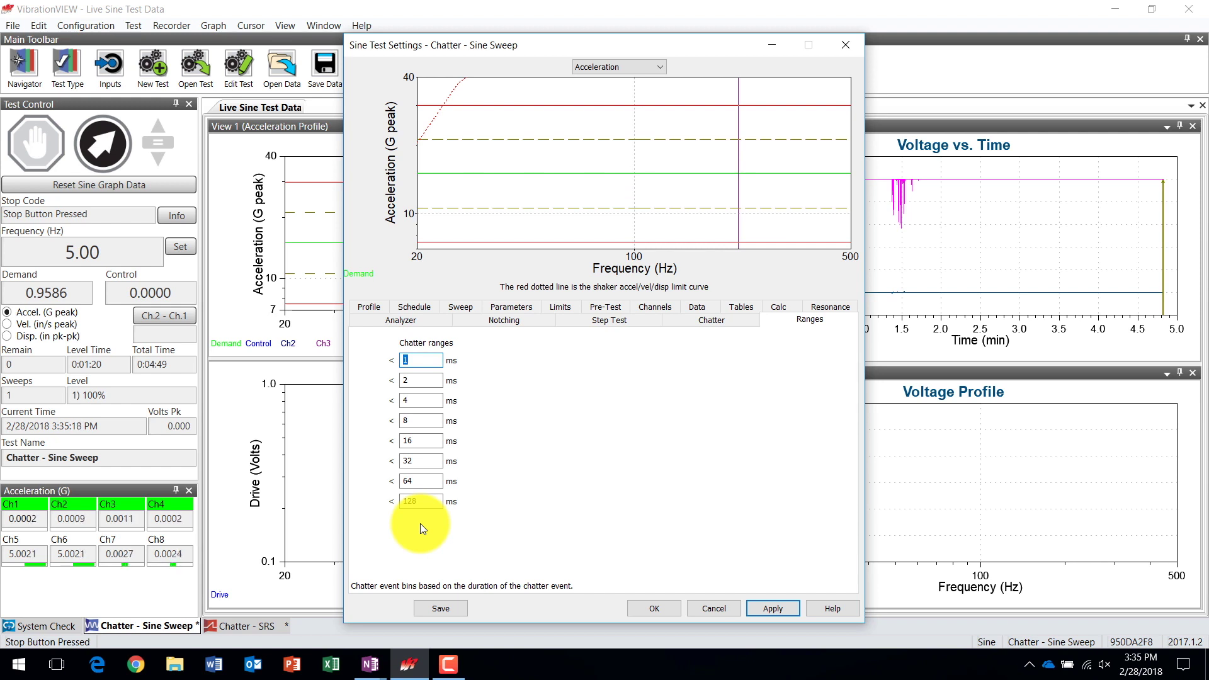
# Apply the chatter settings and run the sine sweep test, dismissing the transducer calibration reminder.
pyautogui.click(756, 609)
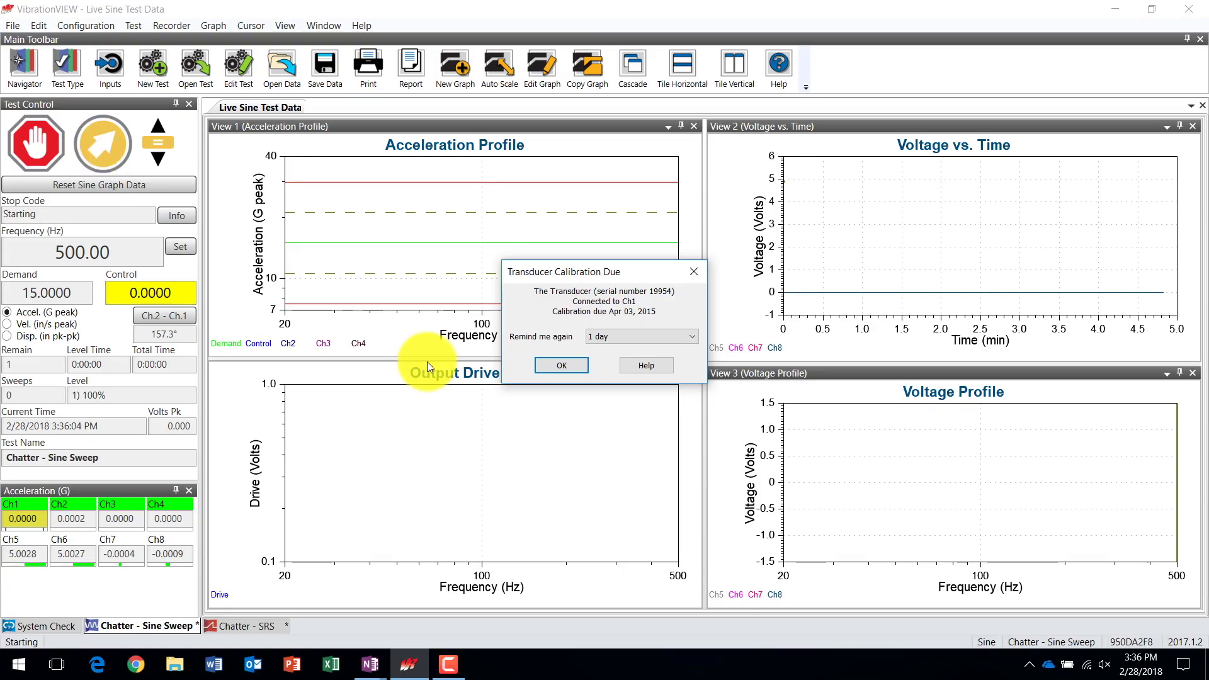
pyautogui.click(543, 366)
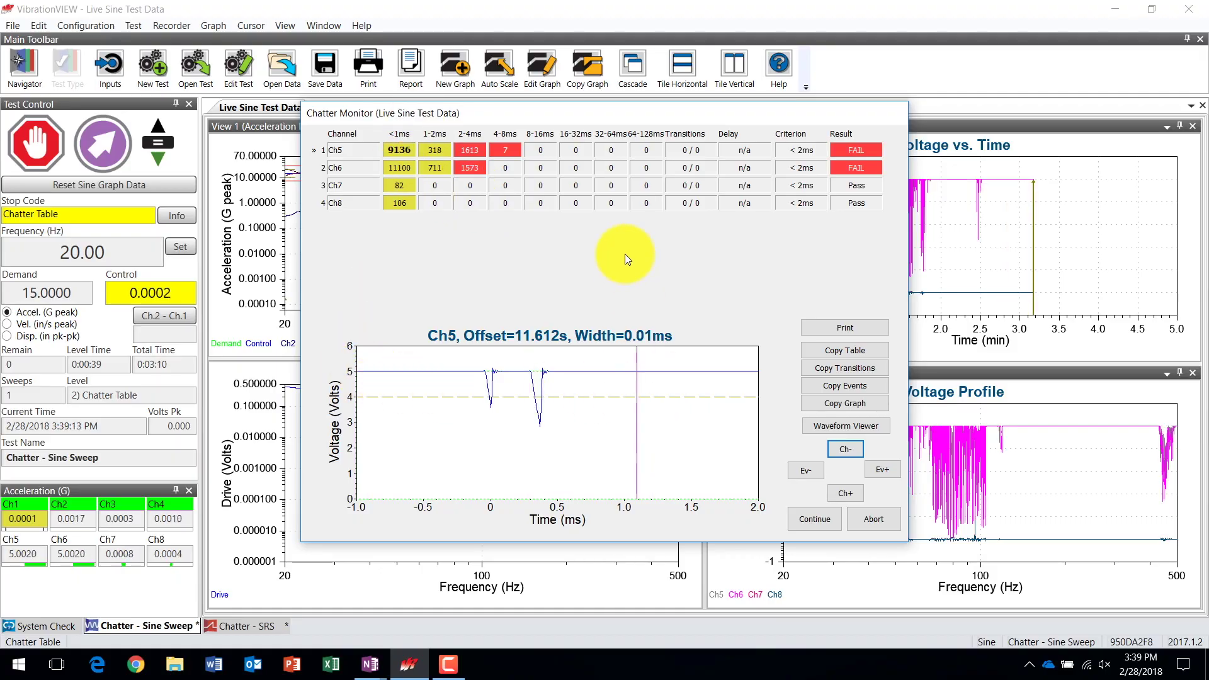
# Inspect the 2-4 ms chatter event waveforms of Ch5 and Ch6 and the 4-8 ms one of Ch5, and abort the test.
pyautogui.click(464, 150)
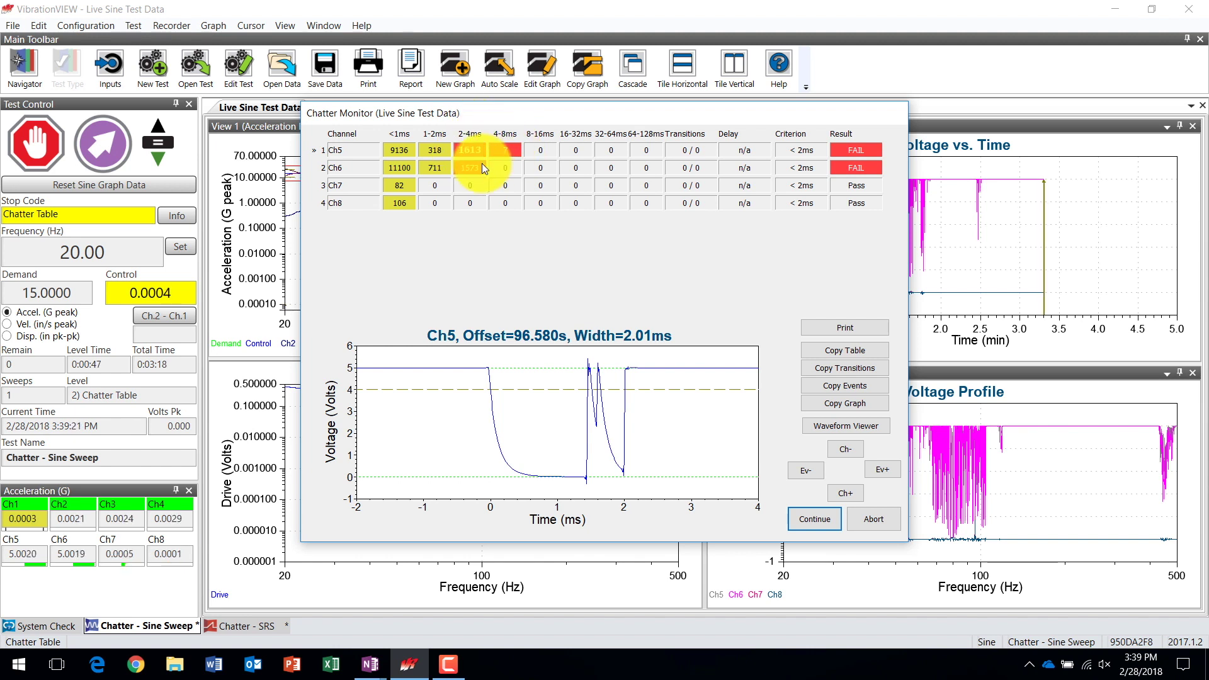
pyautogui.click(474, 169)
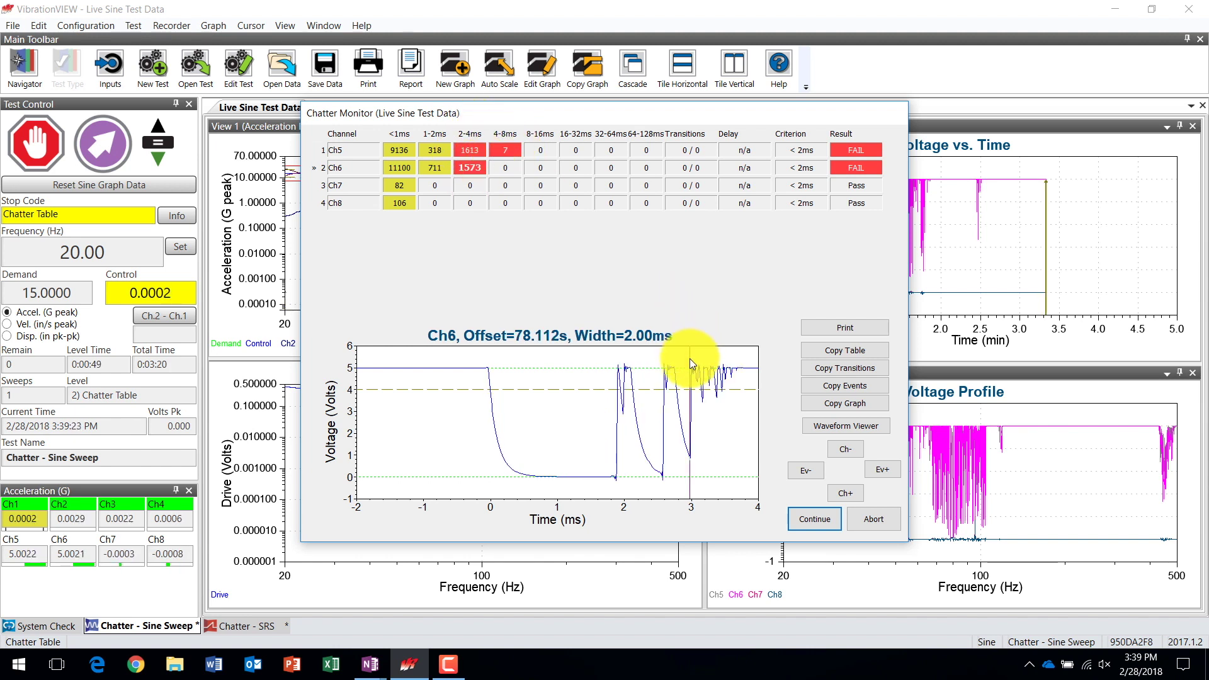
pyautogui.click(501, 152)
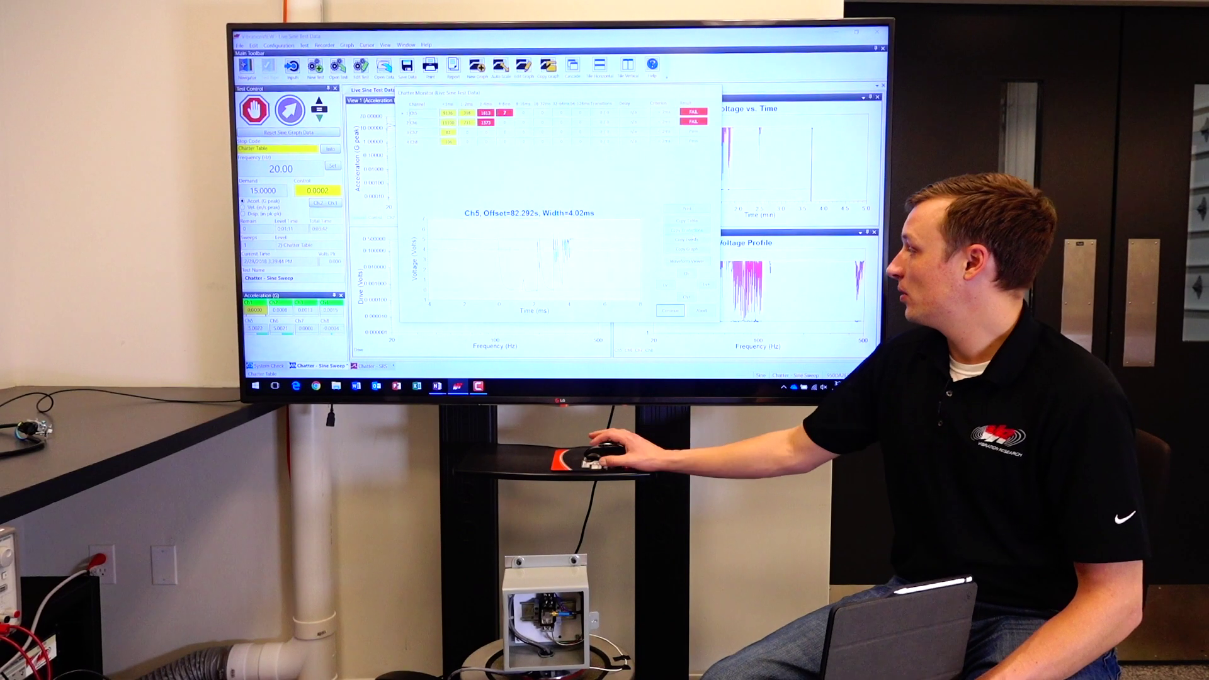
pyautogui.click(700, 311)
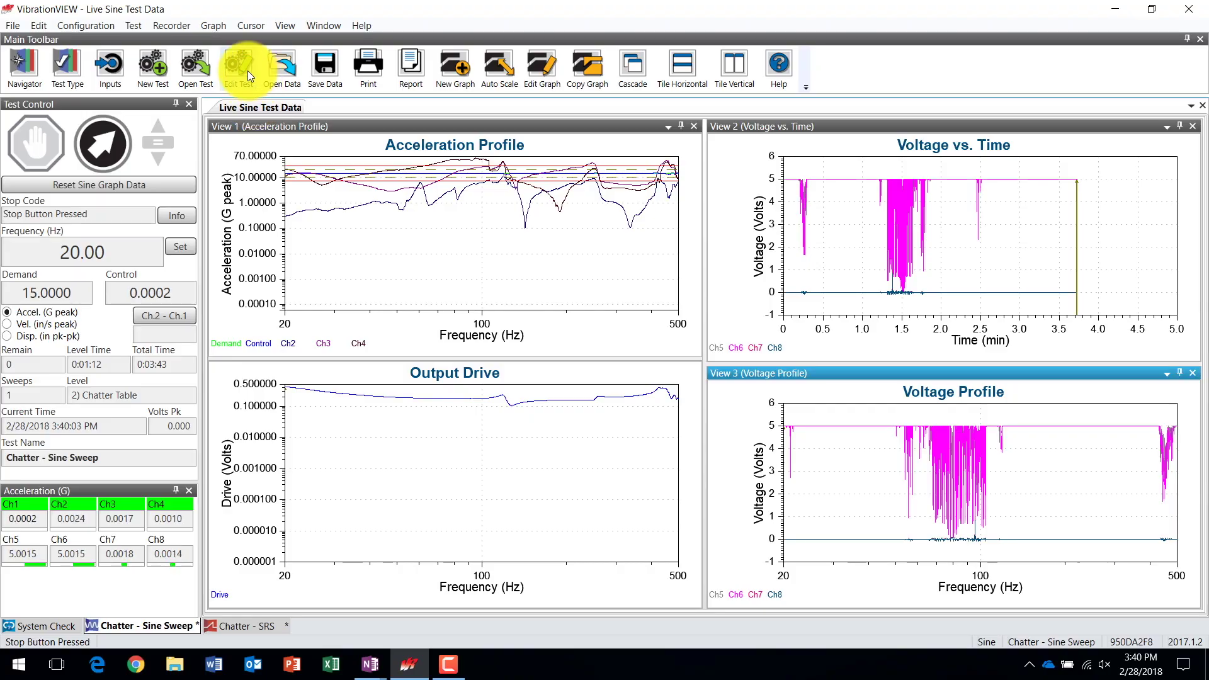
# Evaluate the recording 2018Feb28-1027-0001.vfw with the sine test's chatter settings.
pyautogui.click(248, 71)
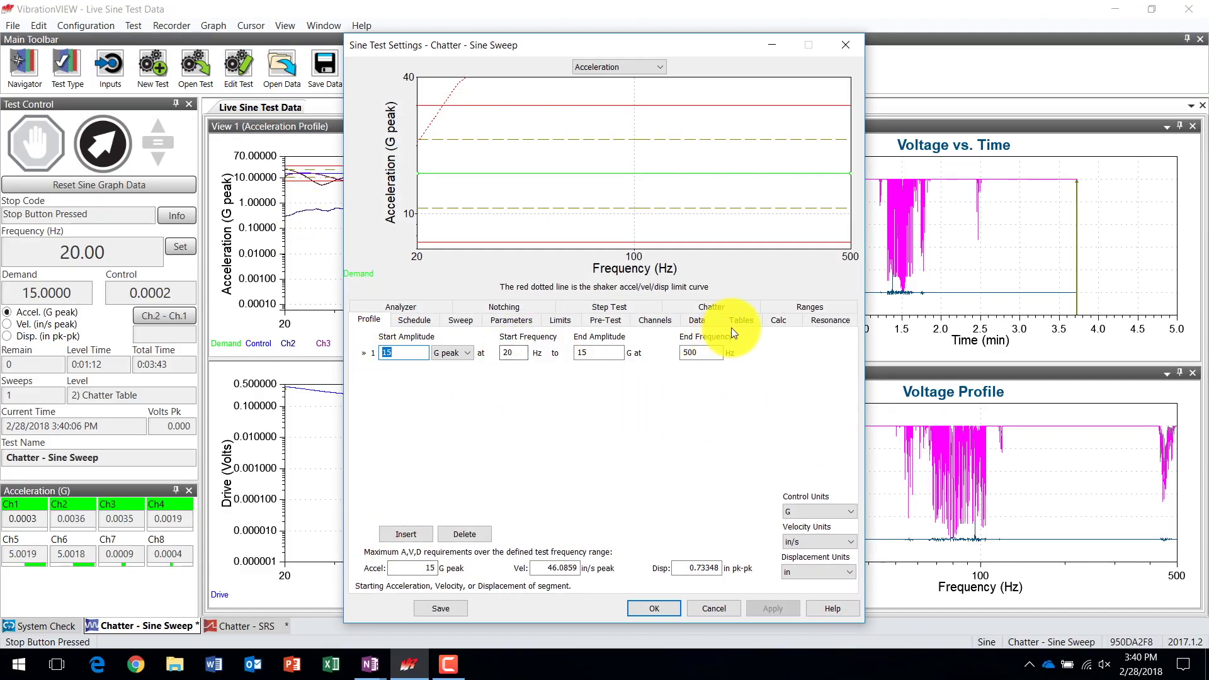
pyautogui.click(741, 308)
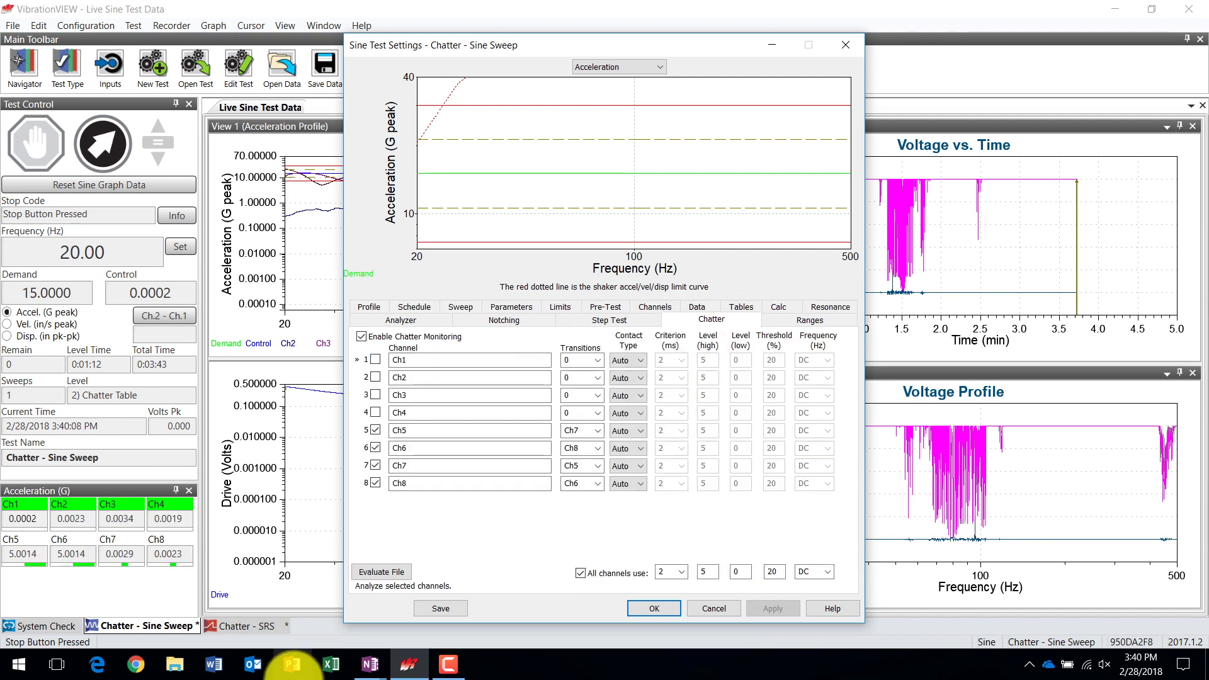
pyautogui.click(379, 572)
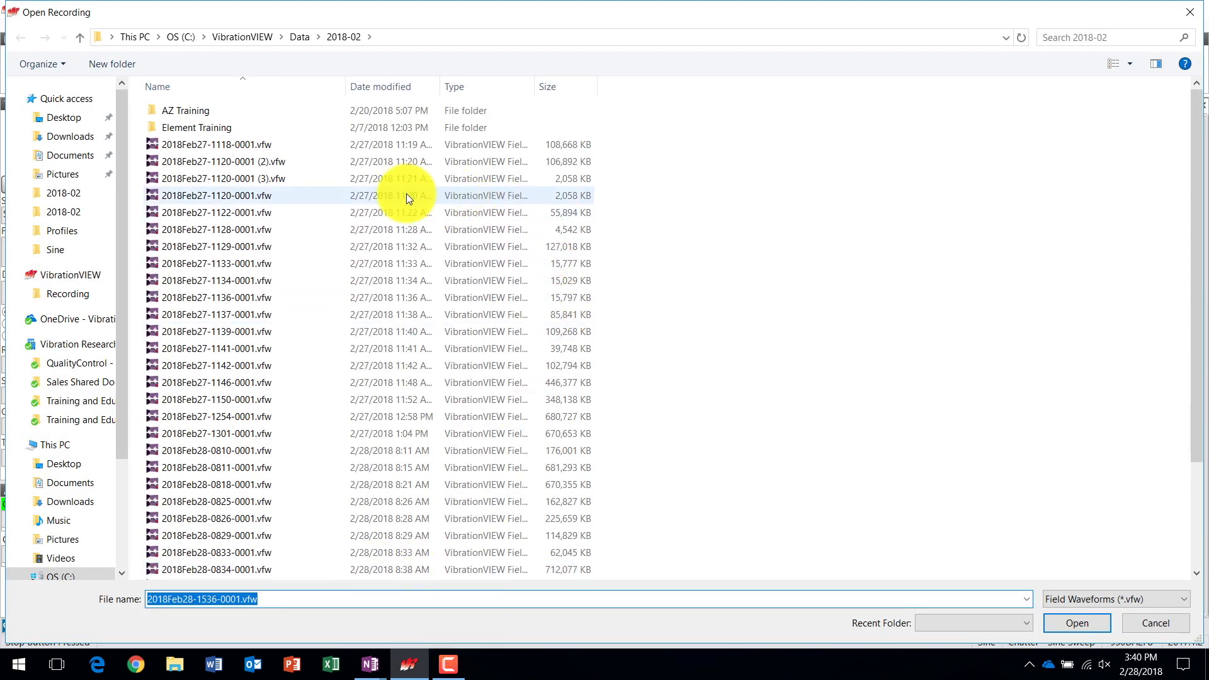
pyautogui.scroll(-3, 367, 507)
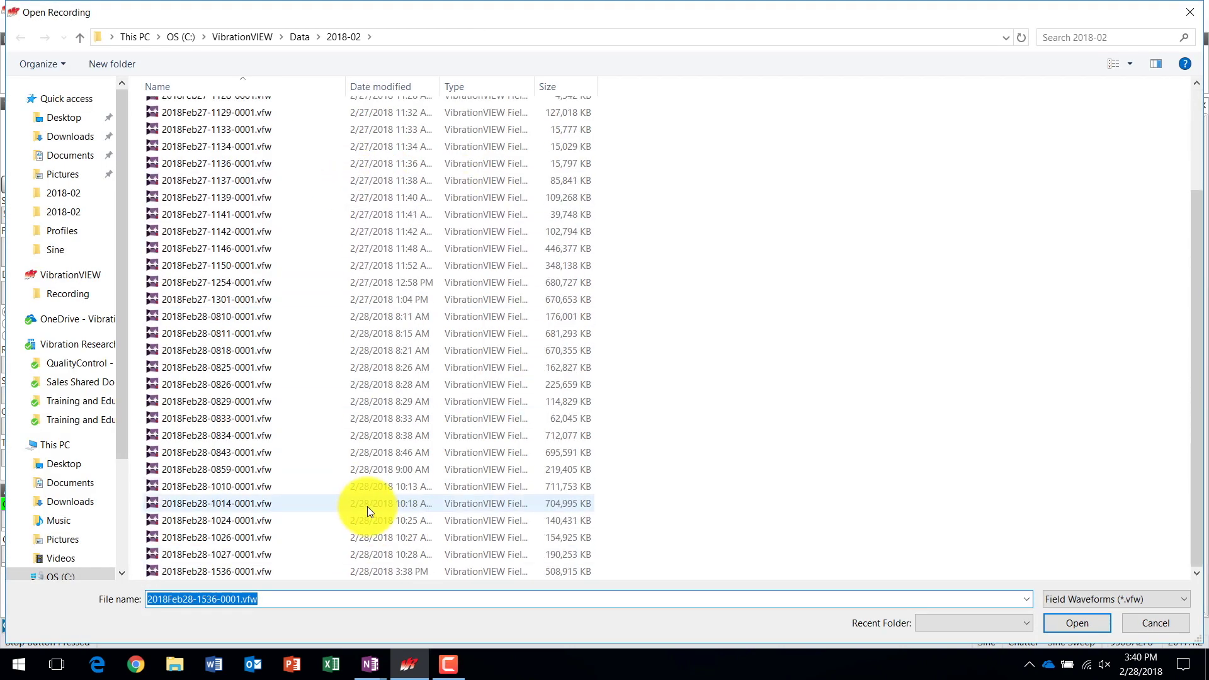
pyautogui.doubleClick(315, 552)
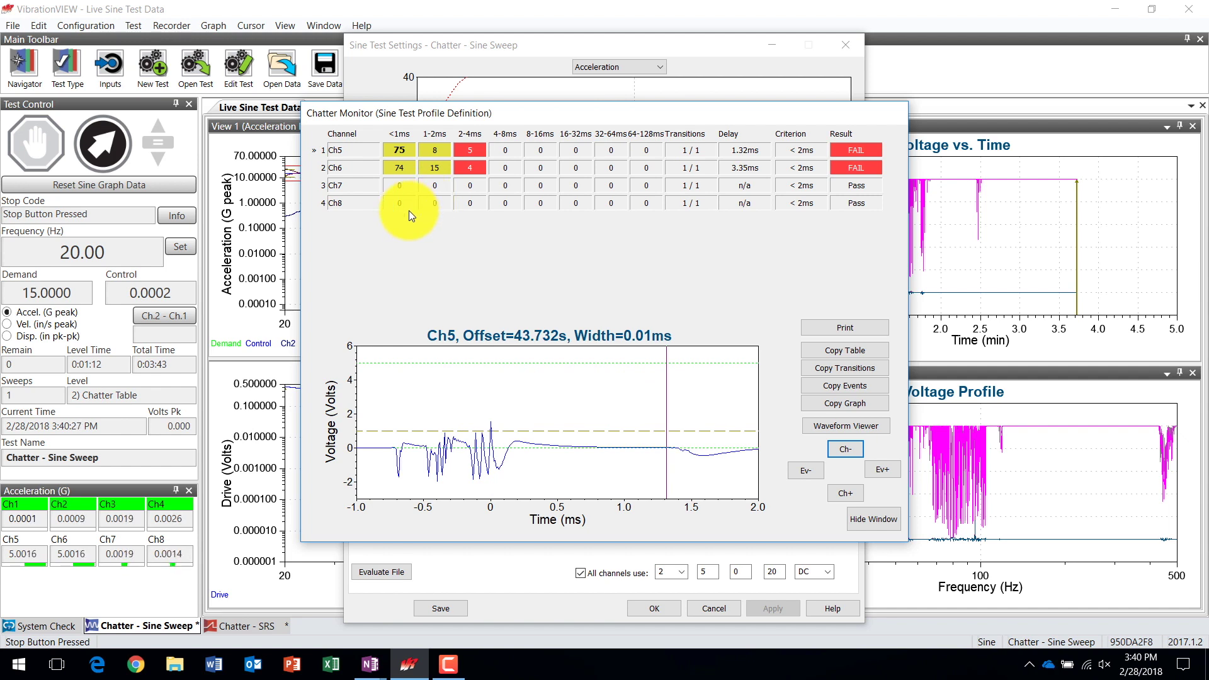
# Inspect the 2-4 ms chatter event waveforms of Ch5 and Ch6 in the evaluated recording and hide the Chatter Monitor.
pyautogui.click(464, 150)
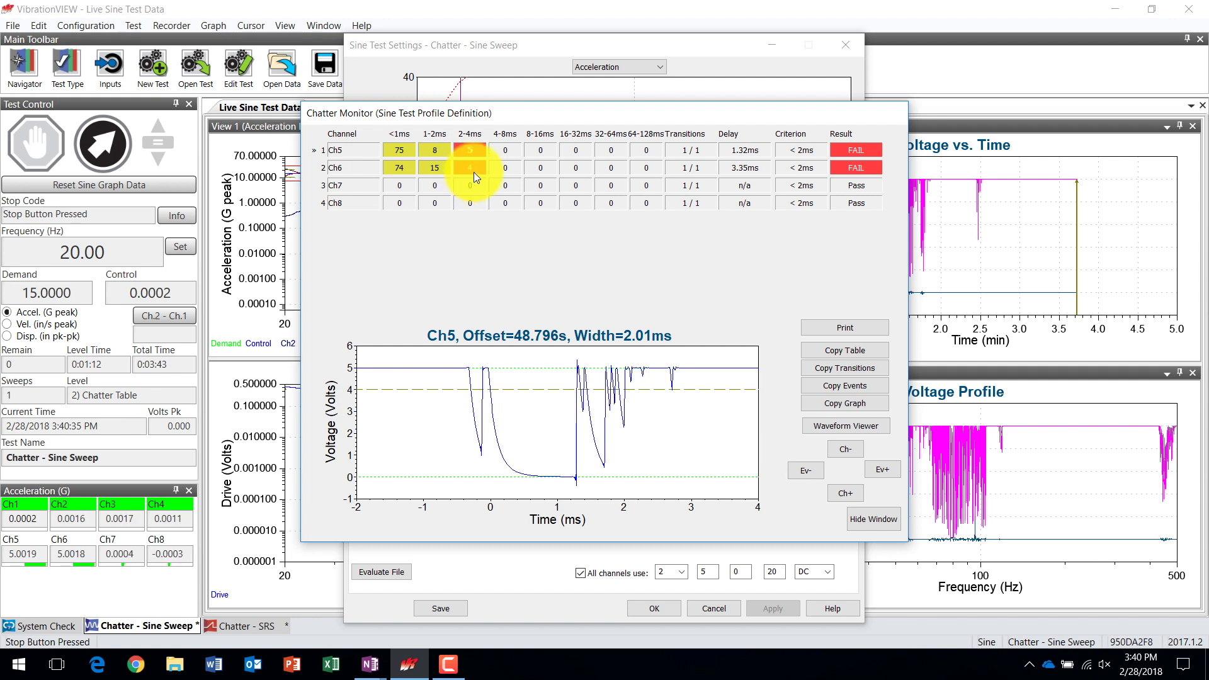
pyautogui.click(473, 173)
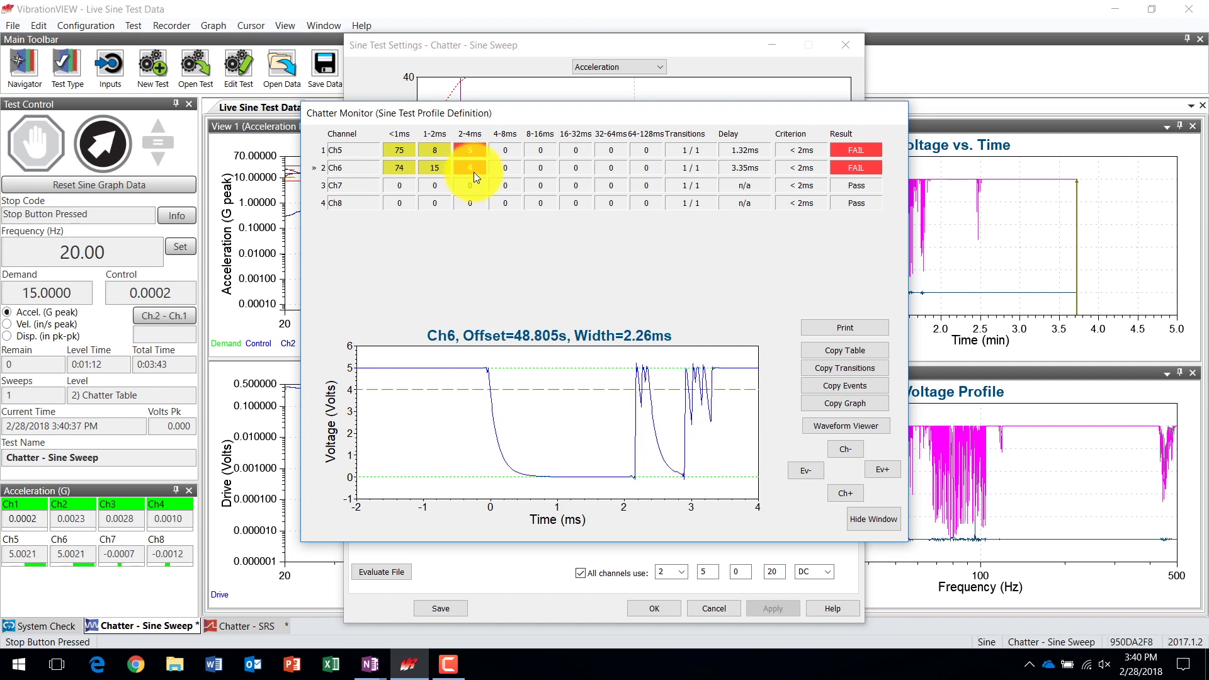
pyautogui.click(885, 520)
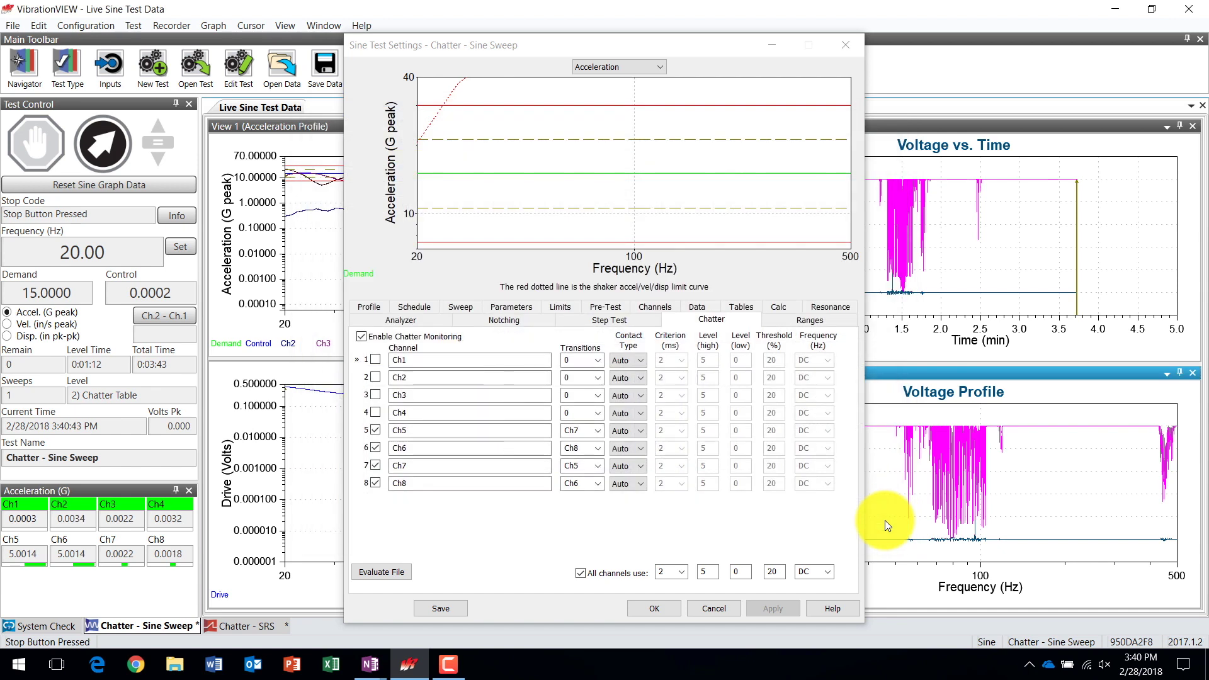
# Close the sine test settings without saving, switch to the Chatter - SRS test and open its SRS analysis and synthesis settings.
pyautogui.click(712, 608)
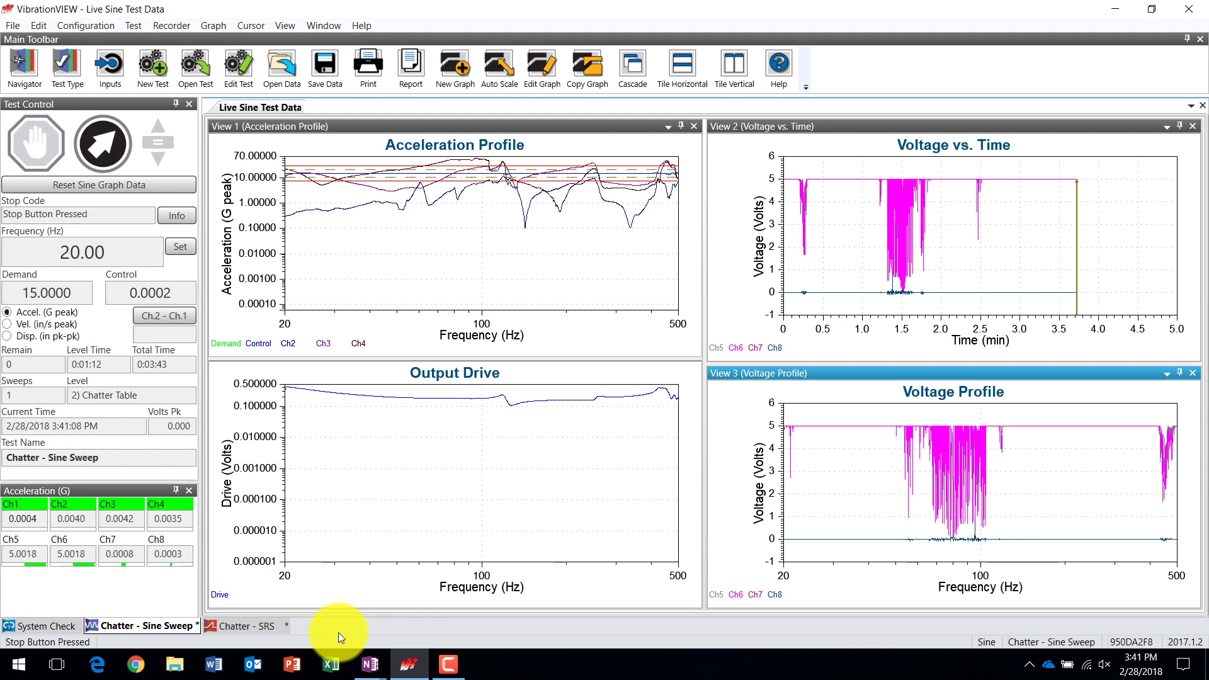
pyautogui.click(252, 629)
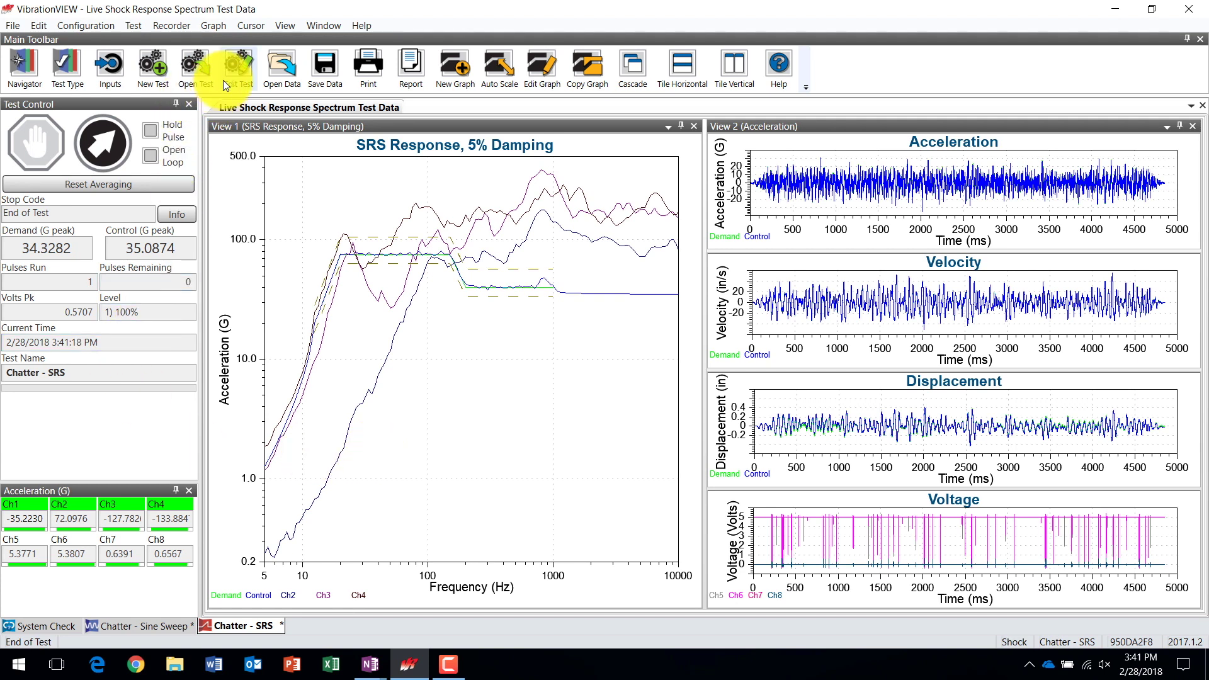
pyautogui.click(232, 66)
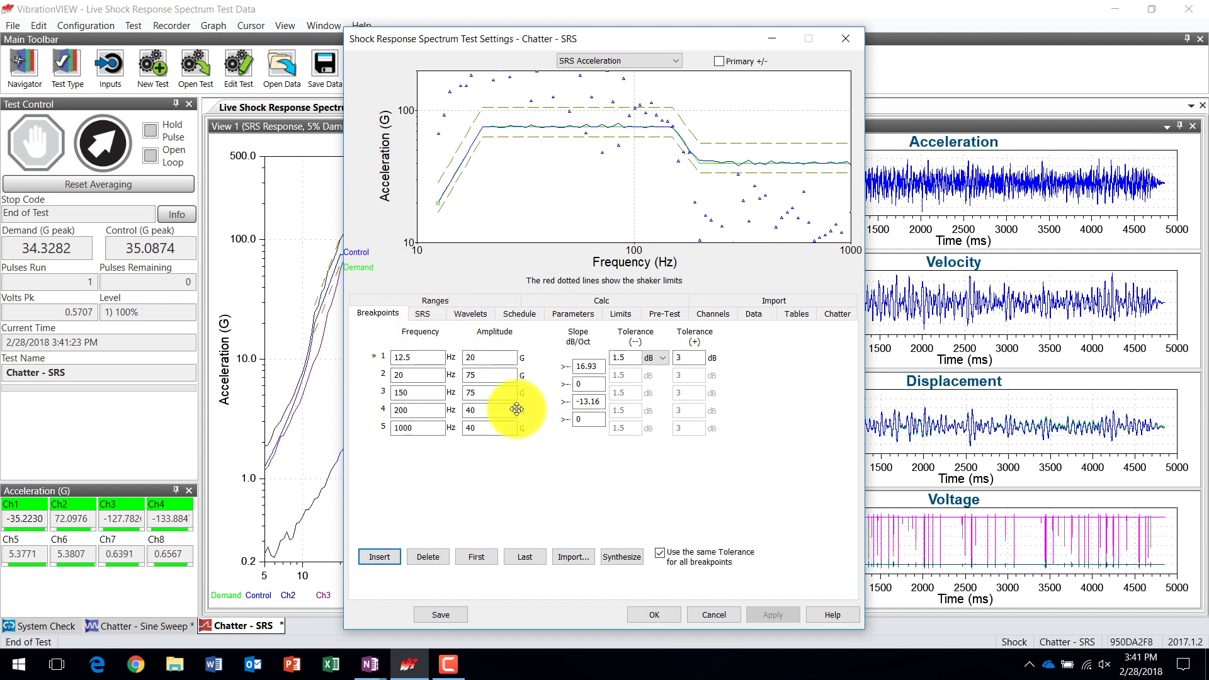
pyautogui.click(421, 317)
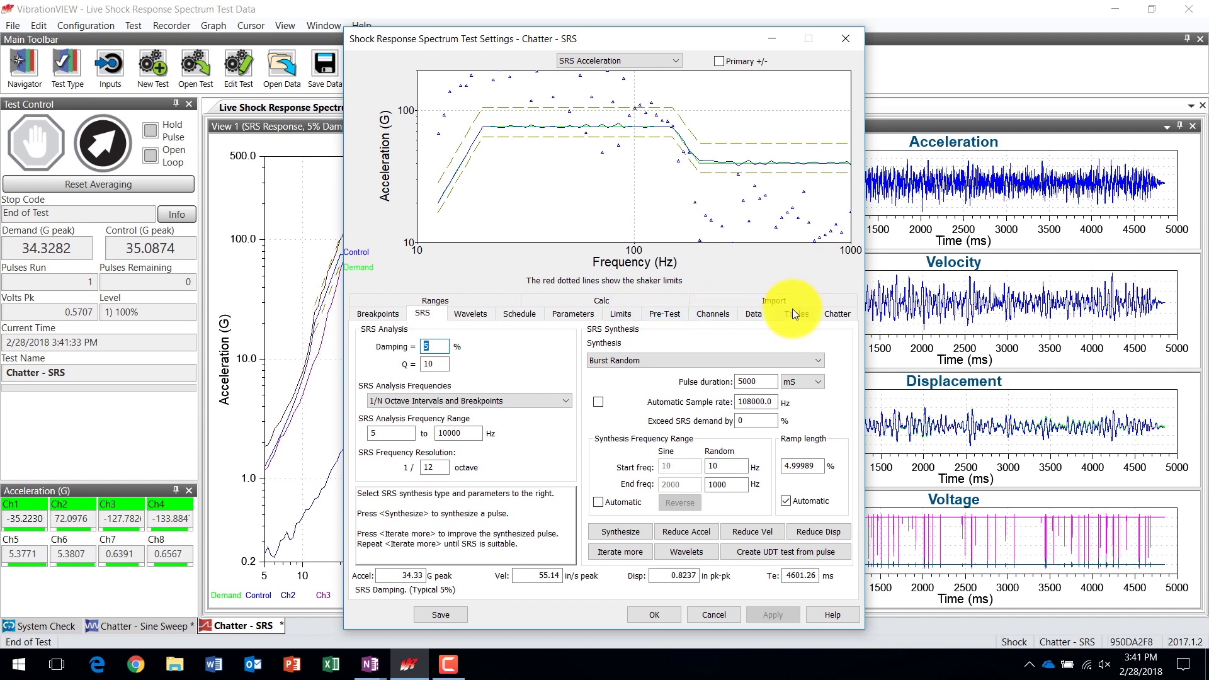
# Enable chatter monitoring in the SRS test for channels Ch5, Ch6, Ch7 and Ch8.
pyautogui.click(826, 313)
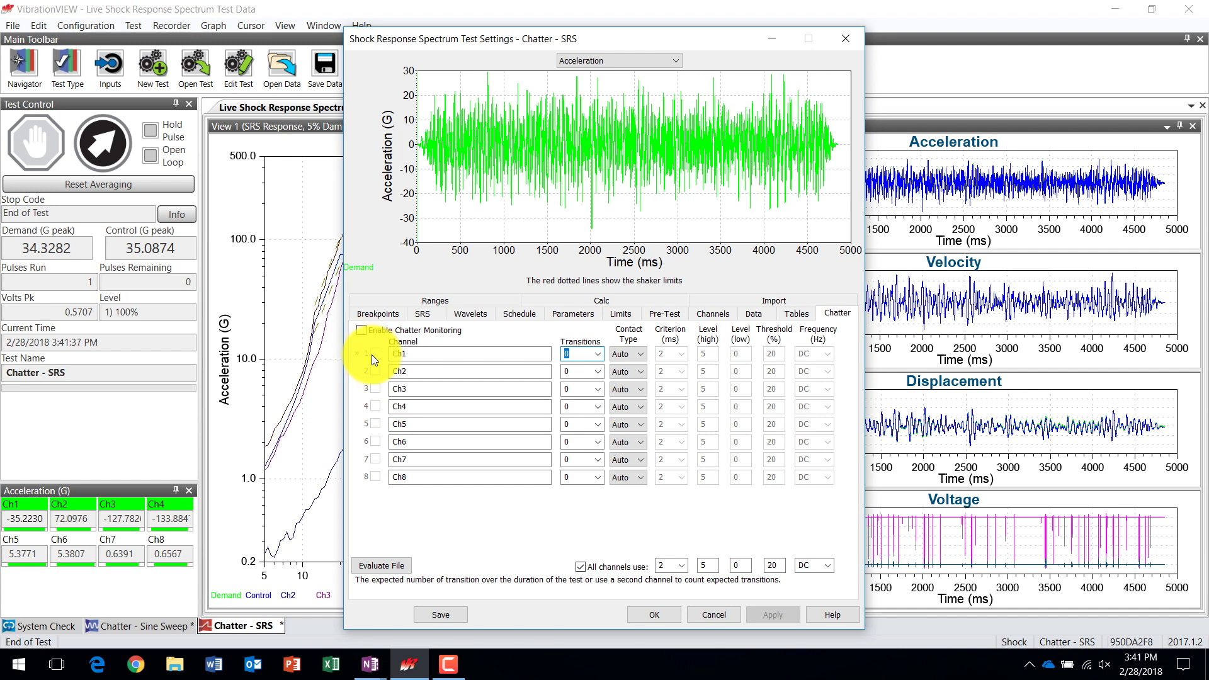
pyautogui.click(363, 330)
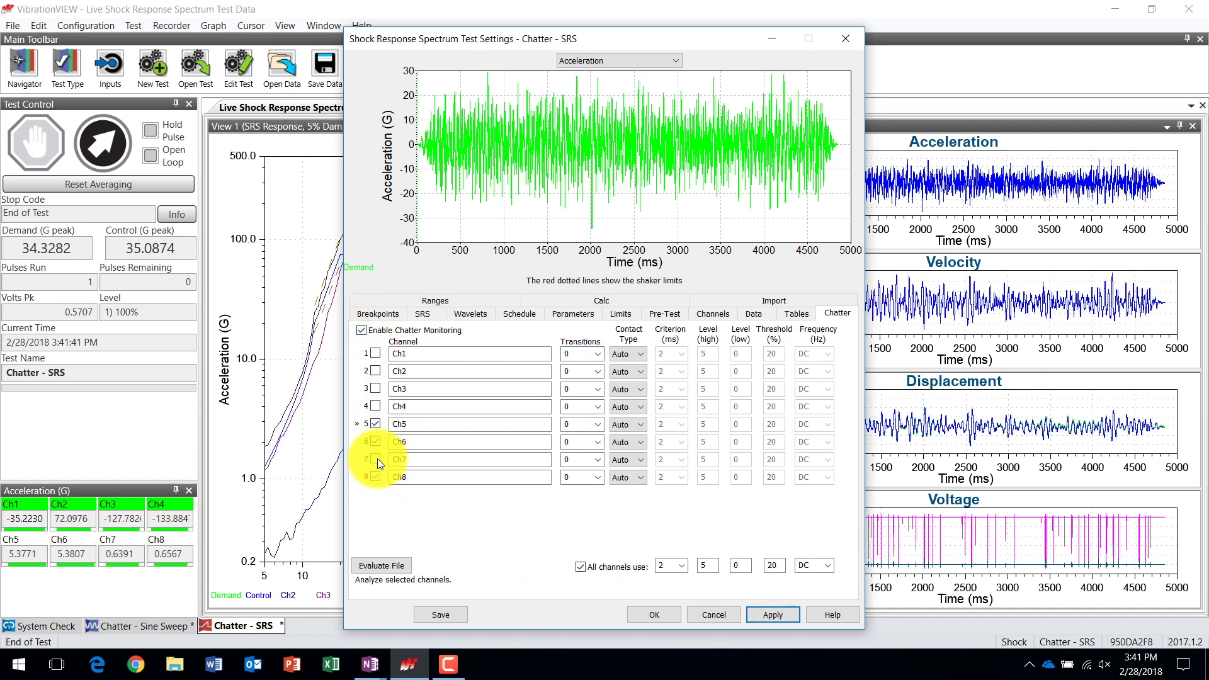
pyautogui.click(377, 458)
# Set the expected transitions of Ch5 to Ch7, Ch6 to Ch8, Ch7 to Ch5 and Ch8 to Ch6, and accept the test settings.
pyautogui.click(595, 424)
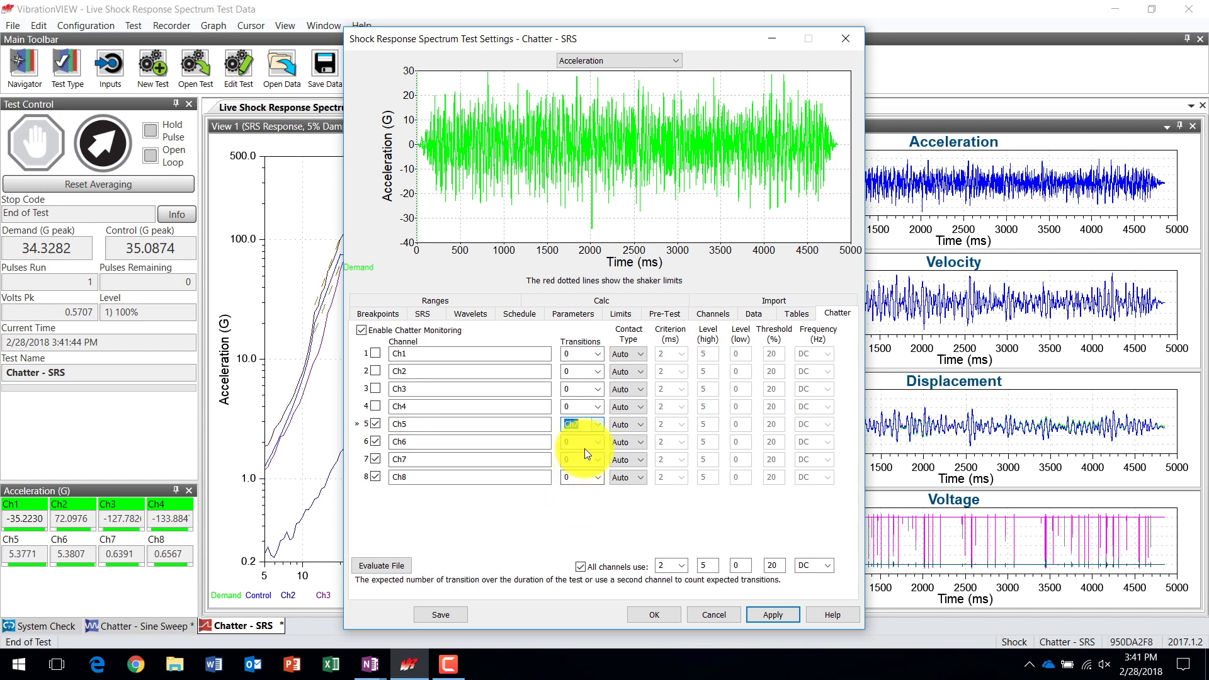
pyautogui.click(596, 441)
pyautogui.click(580, 527)
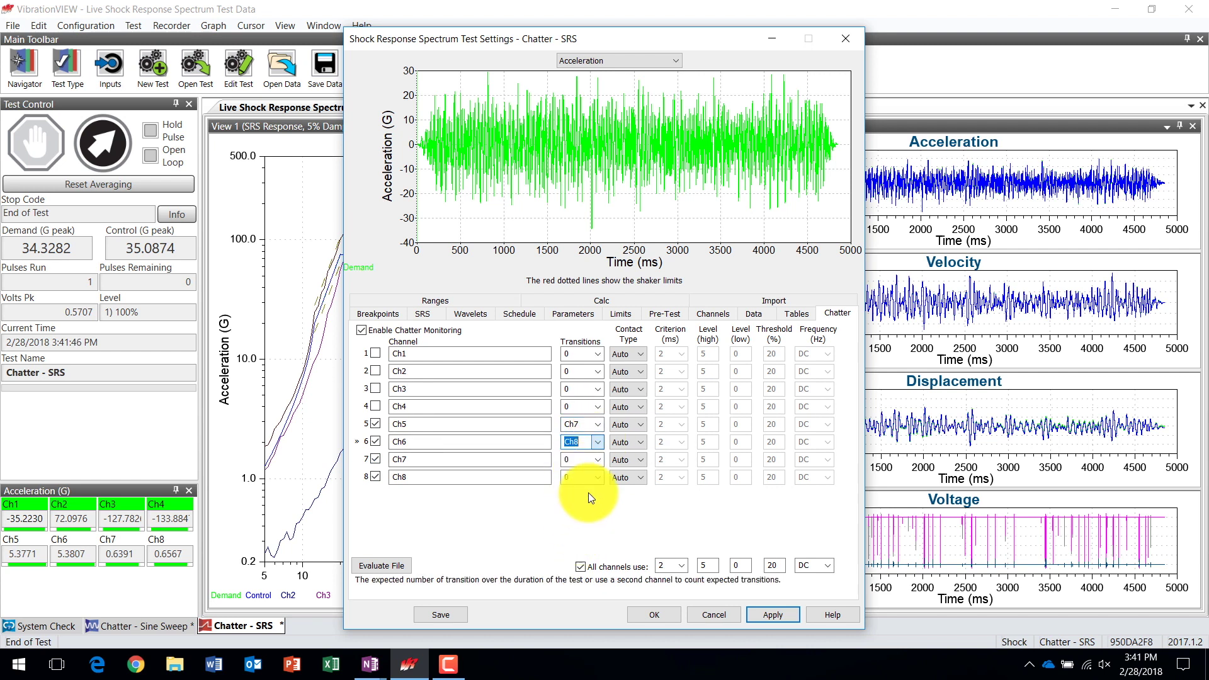
pyautogui.click(598, 462)
pyautogui.click(584, 511)
pyautogui.click(597, 478)
pyautogui.click(585, 540)
pyautogui.click(662, 617)
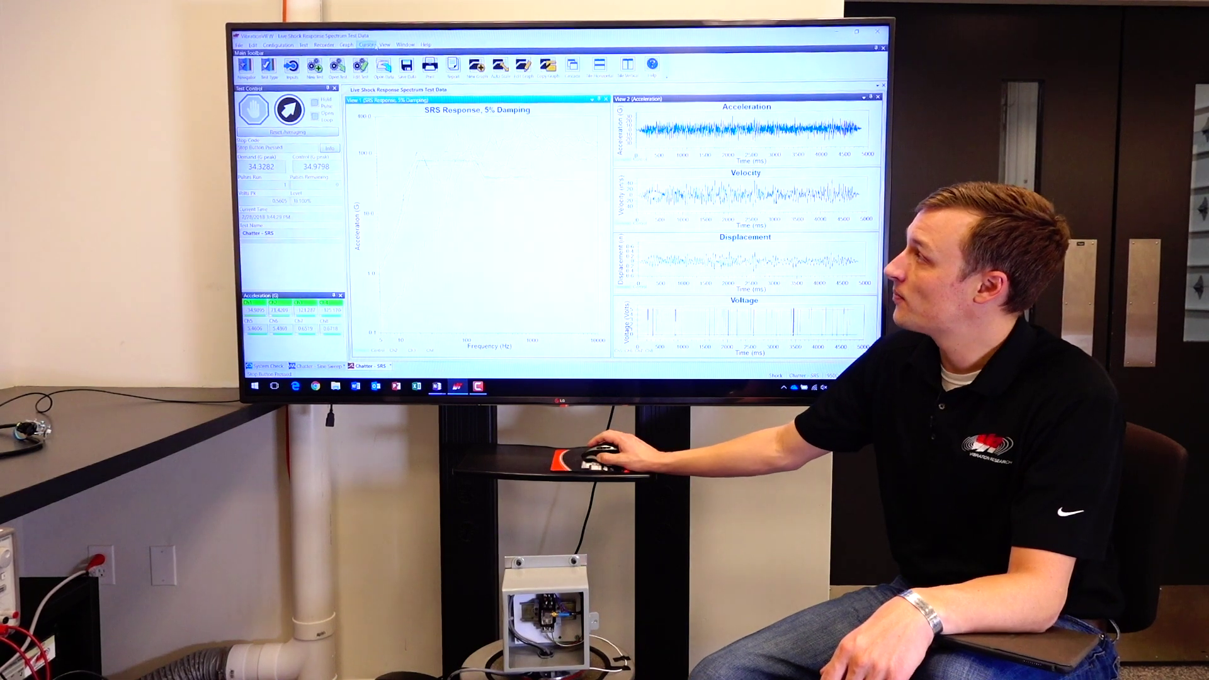
# Show the Recorder Control and open the waveform recorder settings.
pyautogui.click(384, 44)
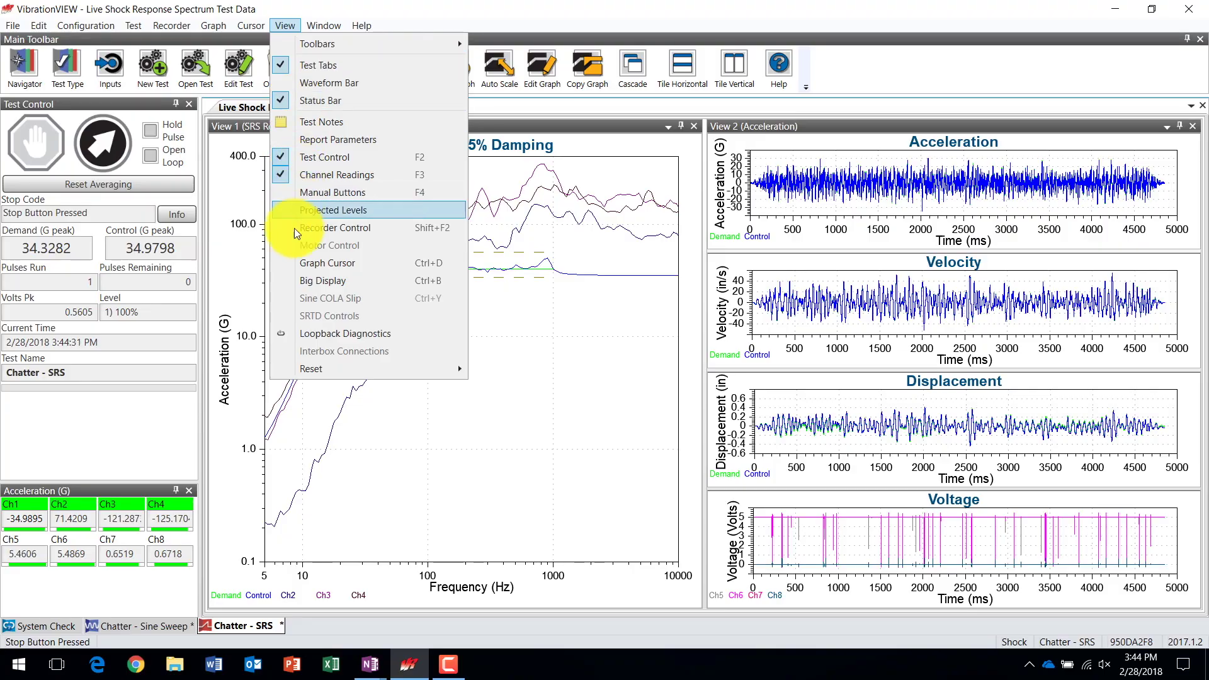
pyautogui.click(345, 228)
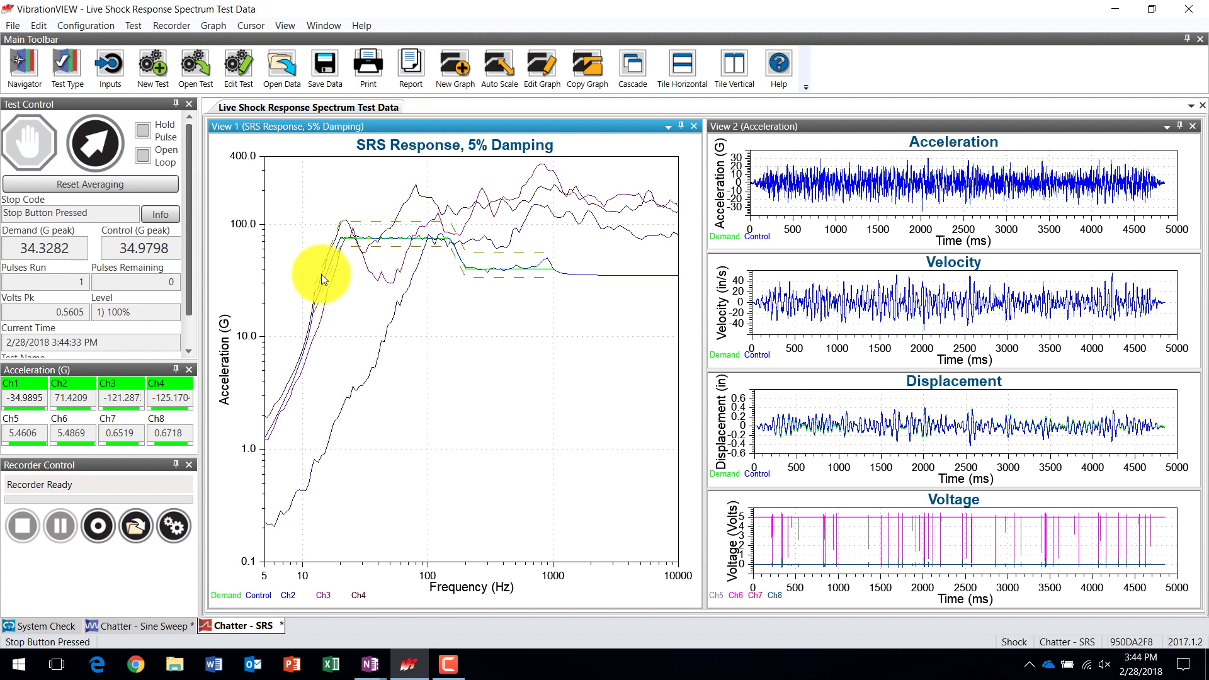
pyautogui.click(188, 528)
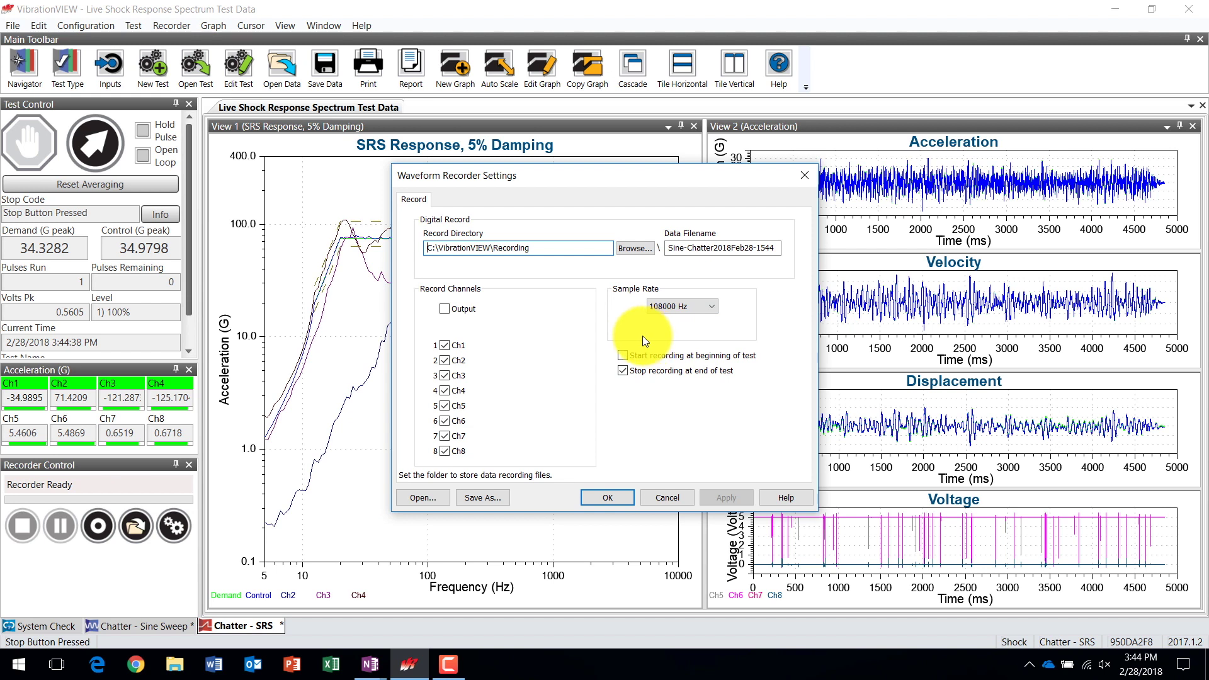
# Exclude Ch1 to Ch4 from the recording, start recording automatically at the beginning of the test, and run the SRS test.
pyautogui.click(445, 345)
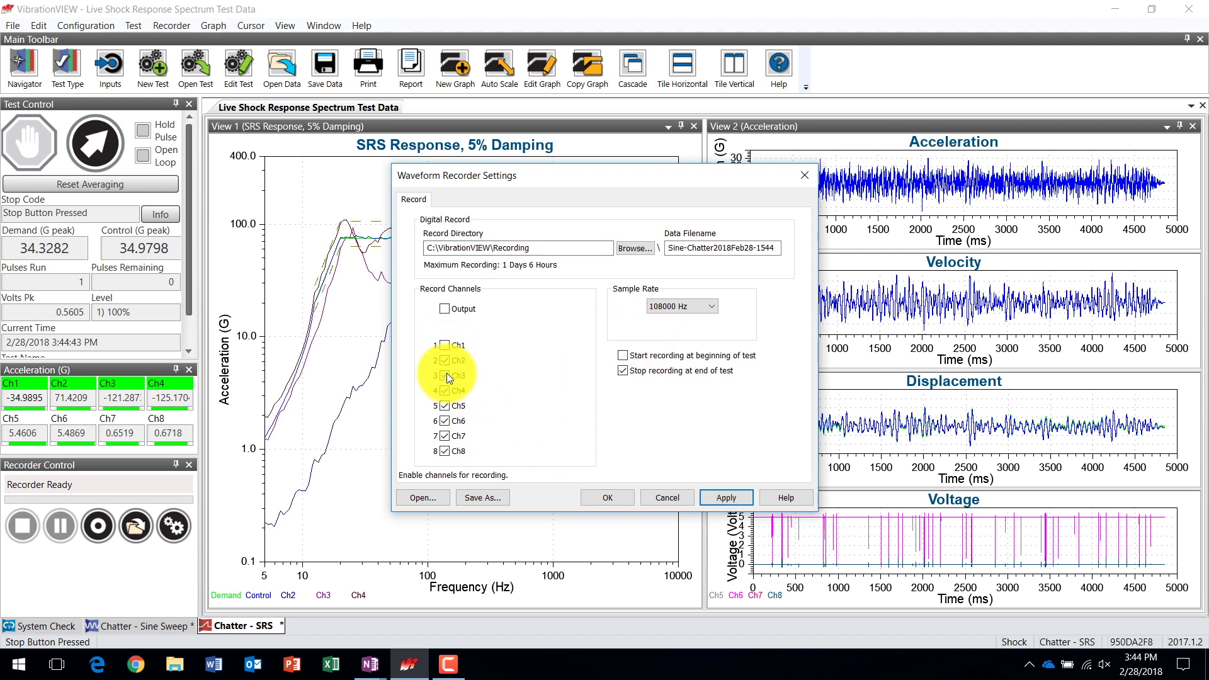
pyautogui.click(447, 362)
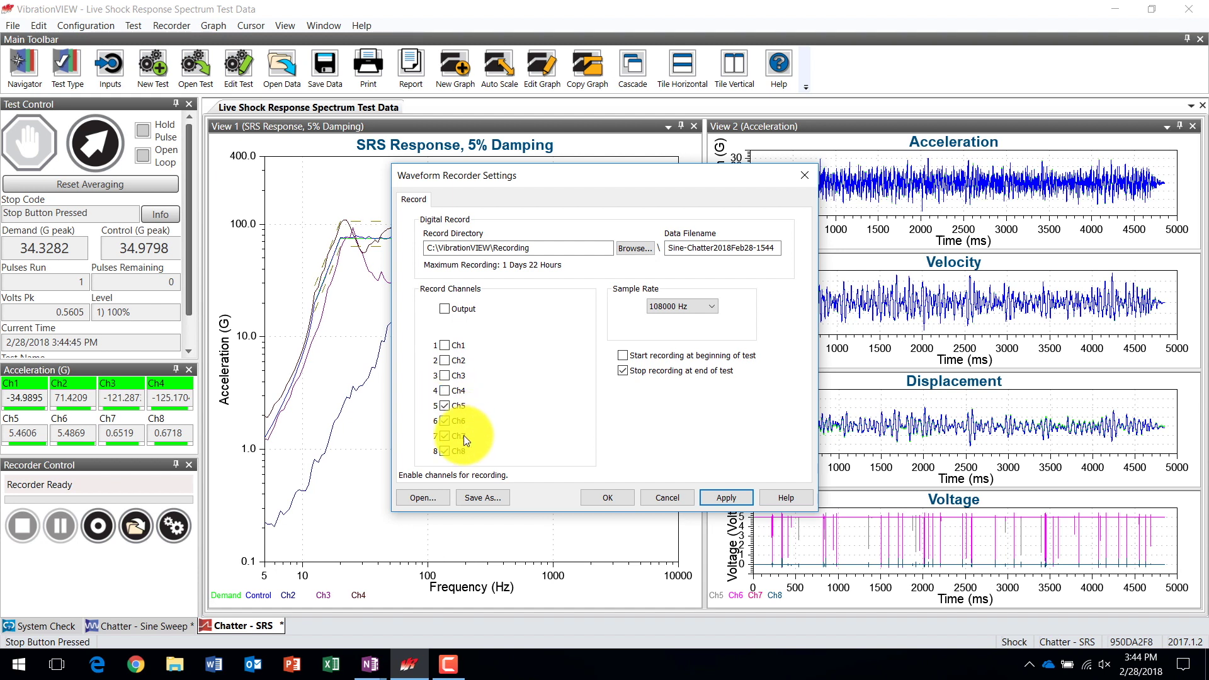
pyautogui.click(627, 357)
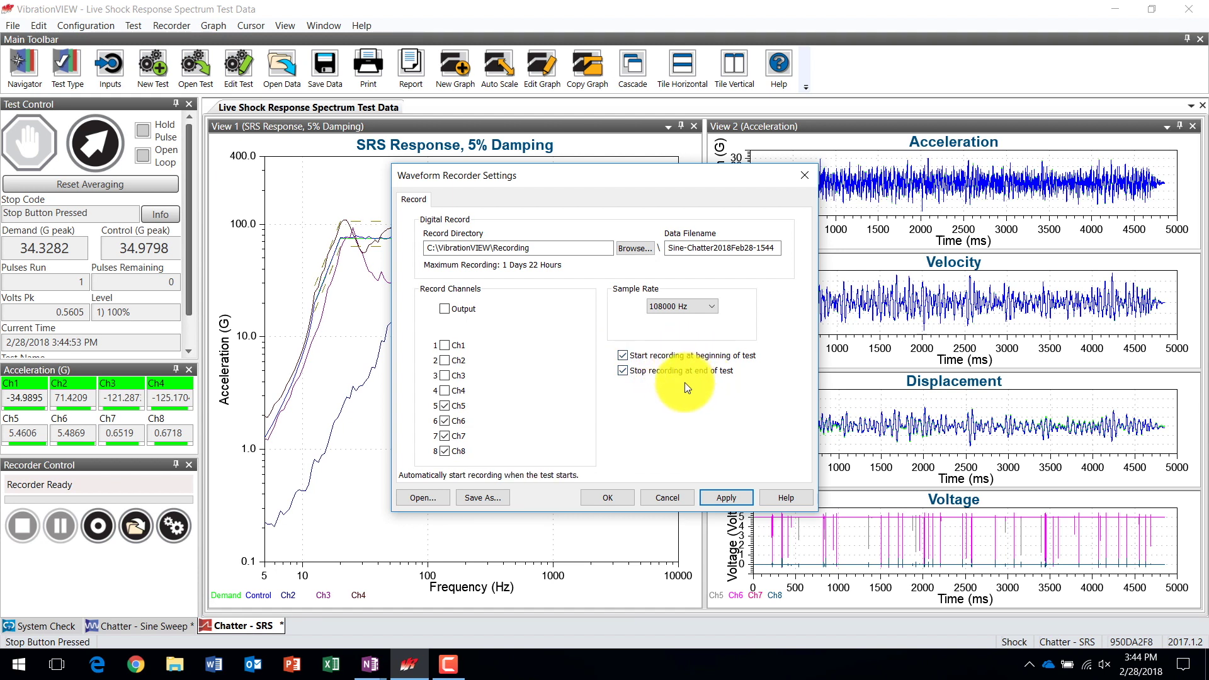
pyautogui.click(711, 498)
pyautogui.click(625, 500)
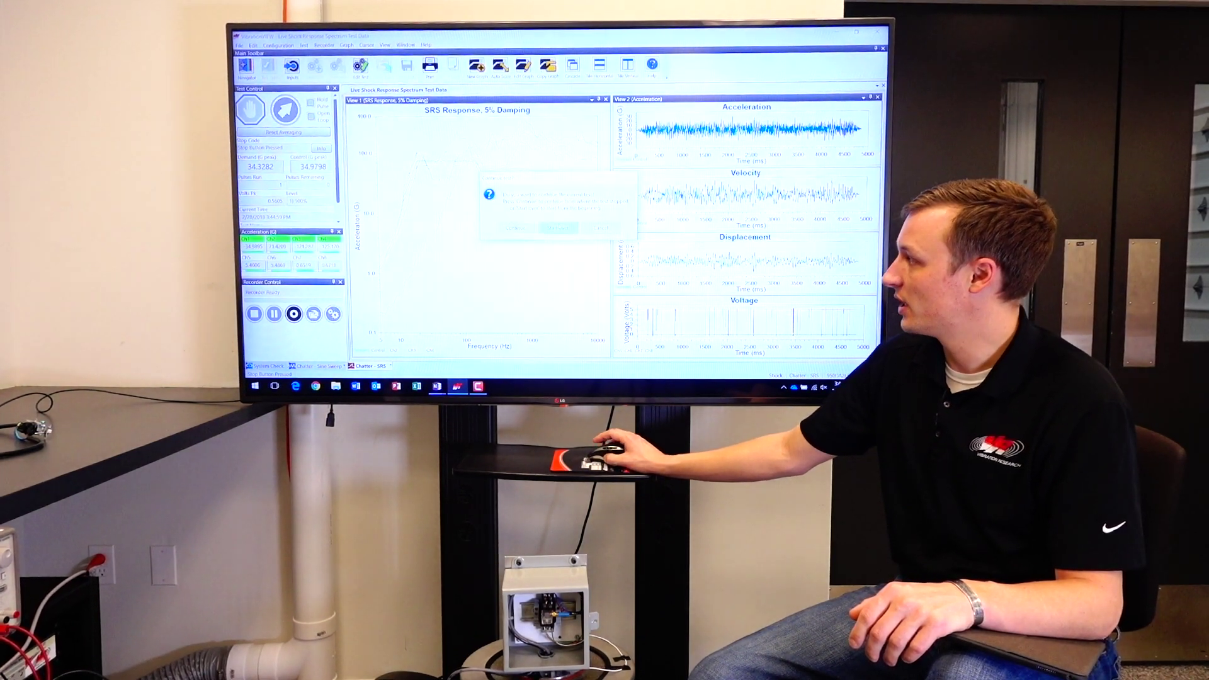
pyautogui.press('Return')
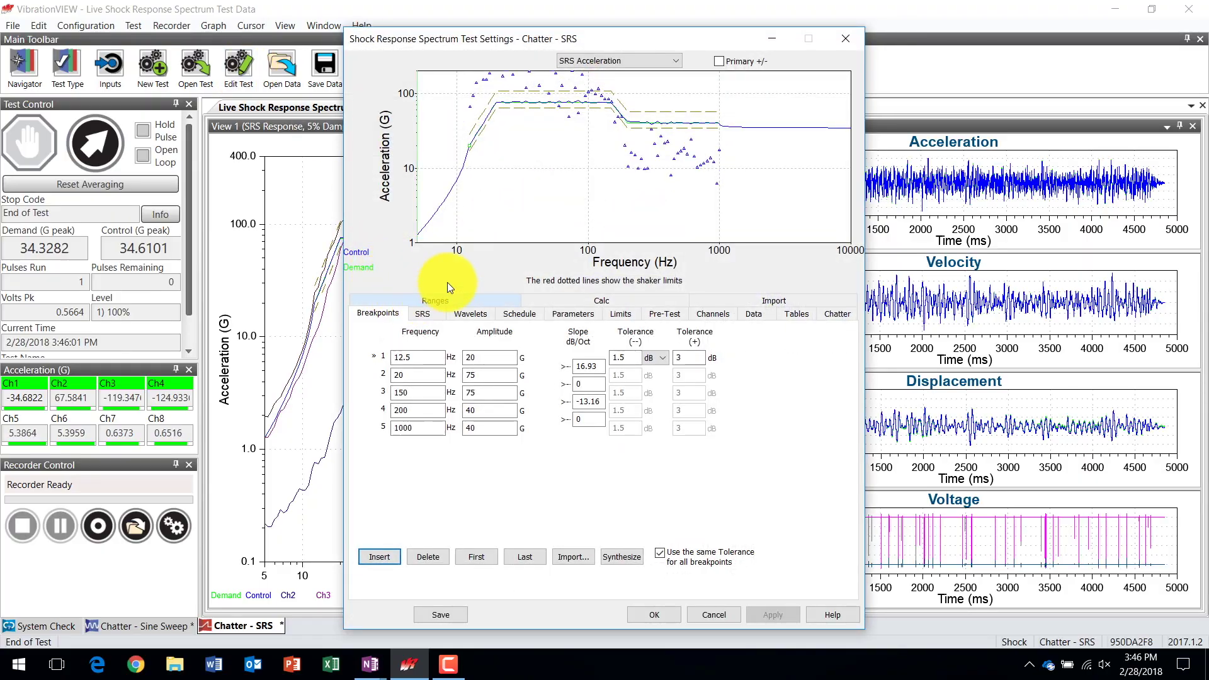
# Evaluate the recording 2018Feb28-1545-0001.vfw with the SRS test's chatter settings.
pyautogui.click(826, 316)
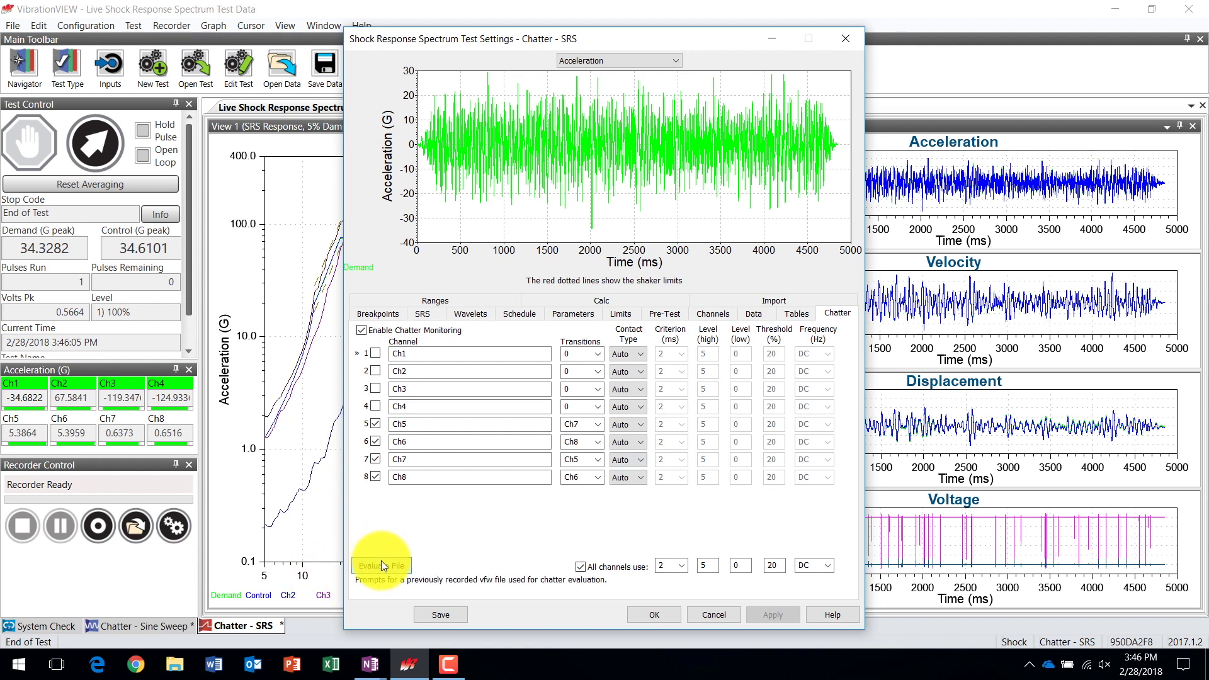
pyautogui.click(381, 563)
pyautogui.scroll(-4, 352, 483)
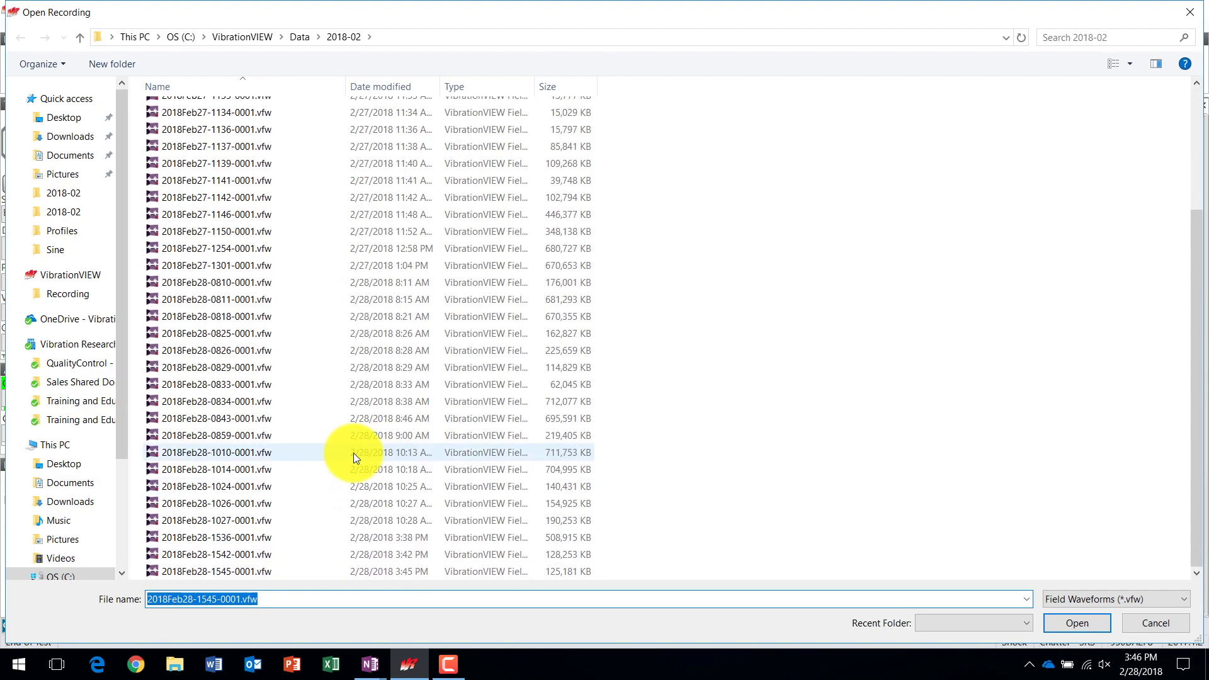
pyautogui.click(287, 573)
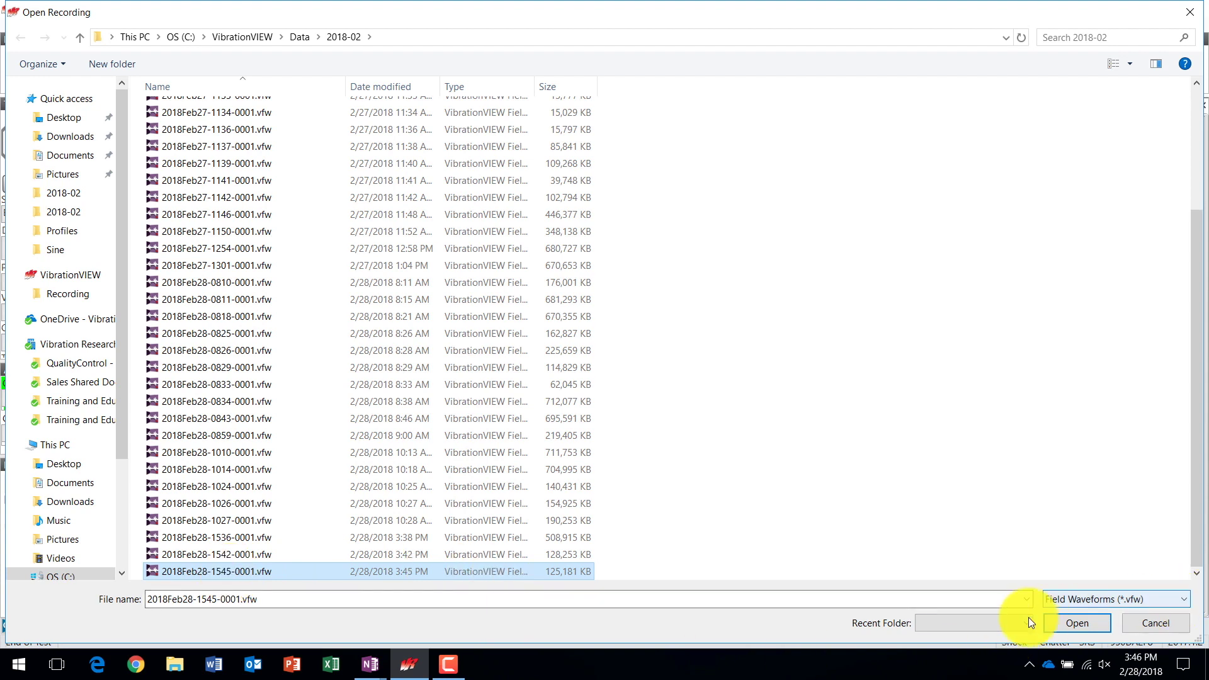
pyautogui.click(1065, 627)
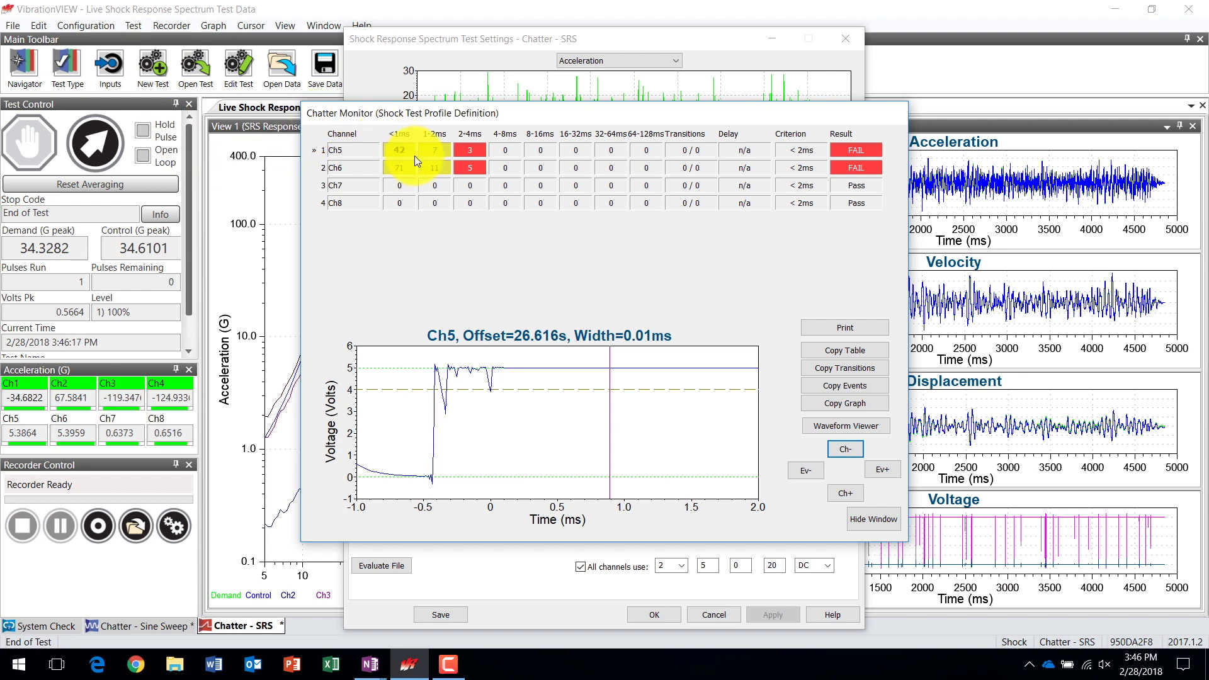
# Inspect the 2-4 ms chatter event waveforms of Ch5 and Ch6 in the evaluated SRS recording, placing the graph cursor on the Ch6 waveform.
pyautogui.click(465, 150)
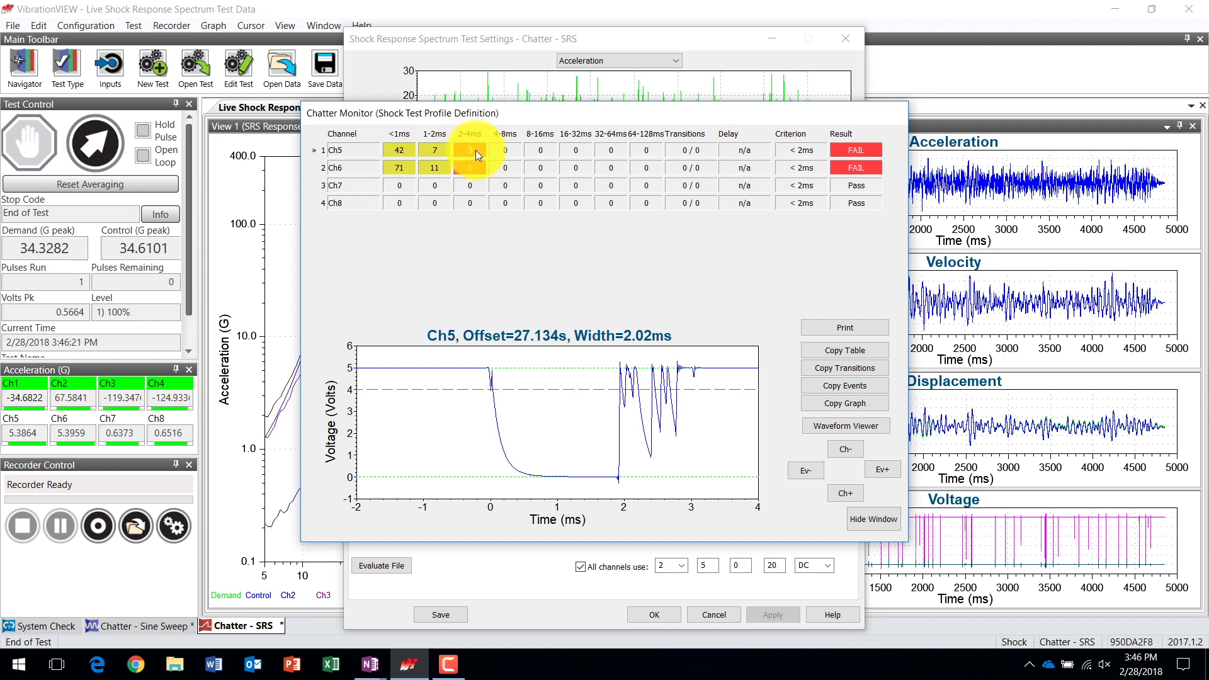
pyautogui.click(476, 168)
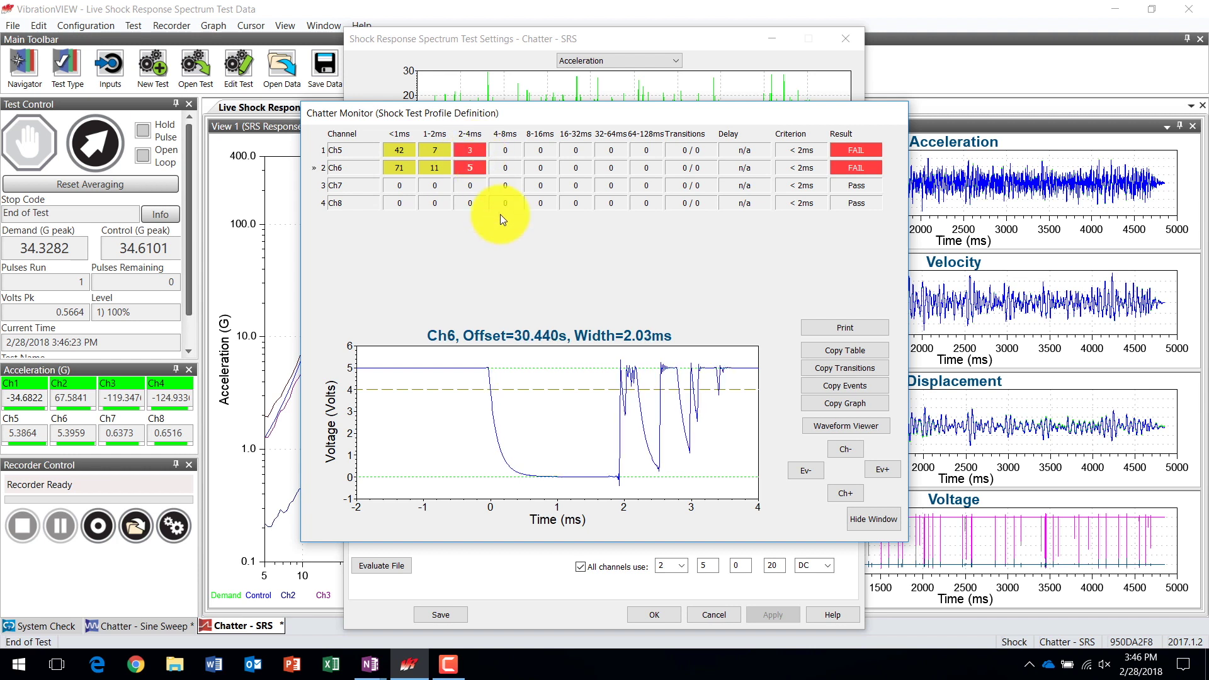
pyautogui.click(660, 443)
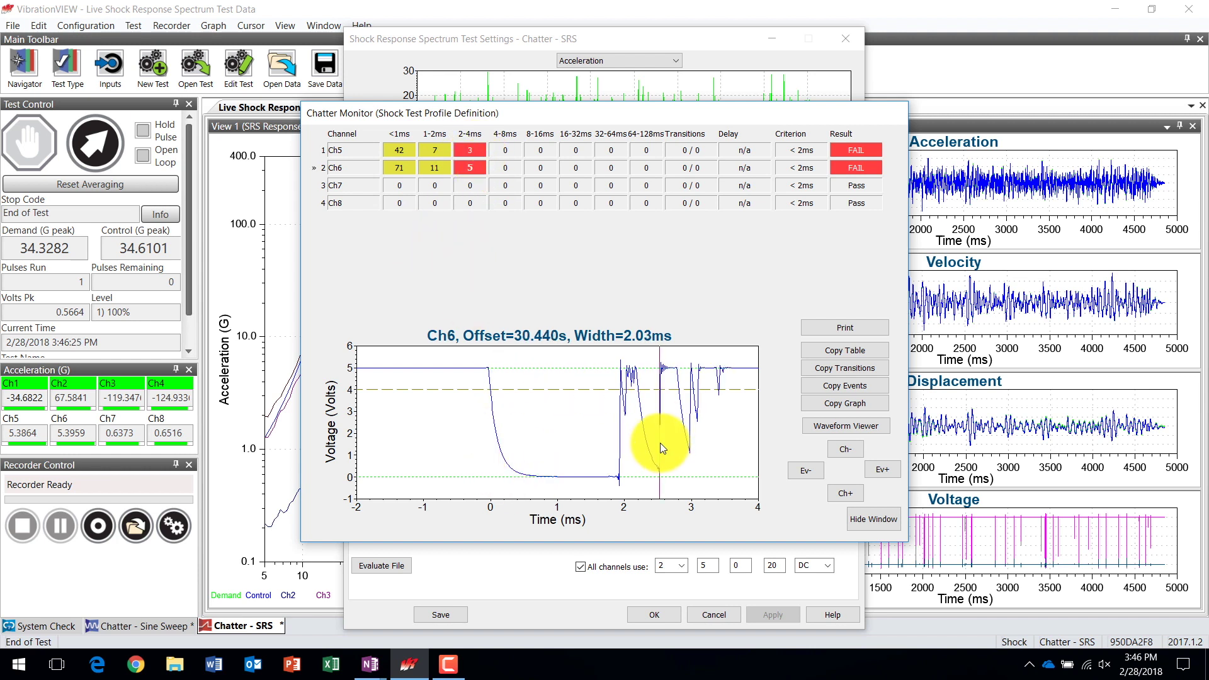